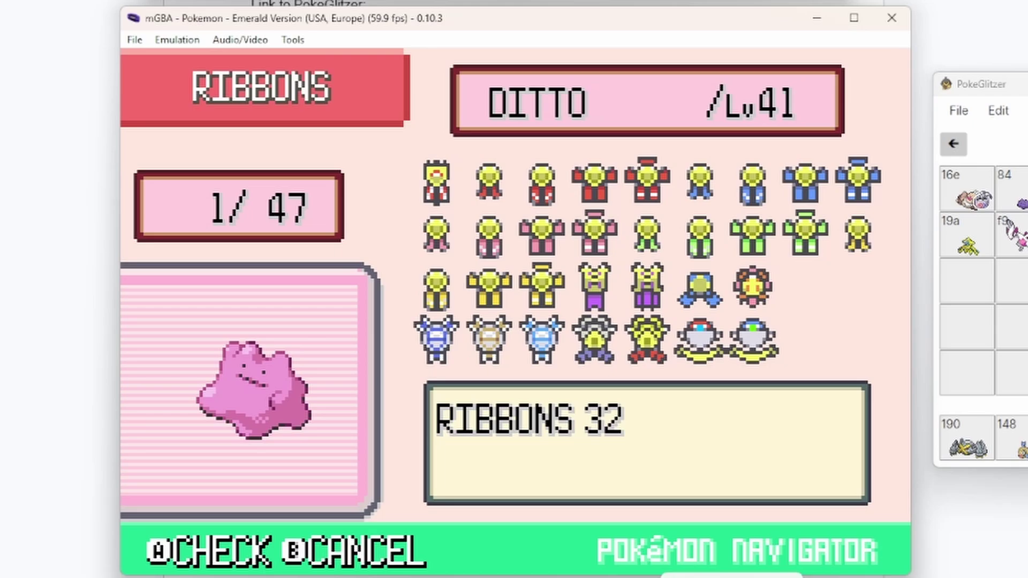
- Leave Ditto's ribbon page, browse the ranked ribbon list and open the ribbons of the Lv38 entry HP
key("z")
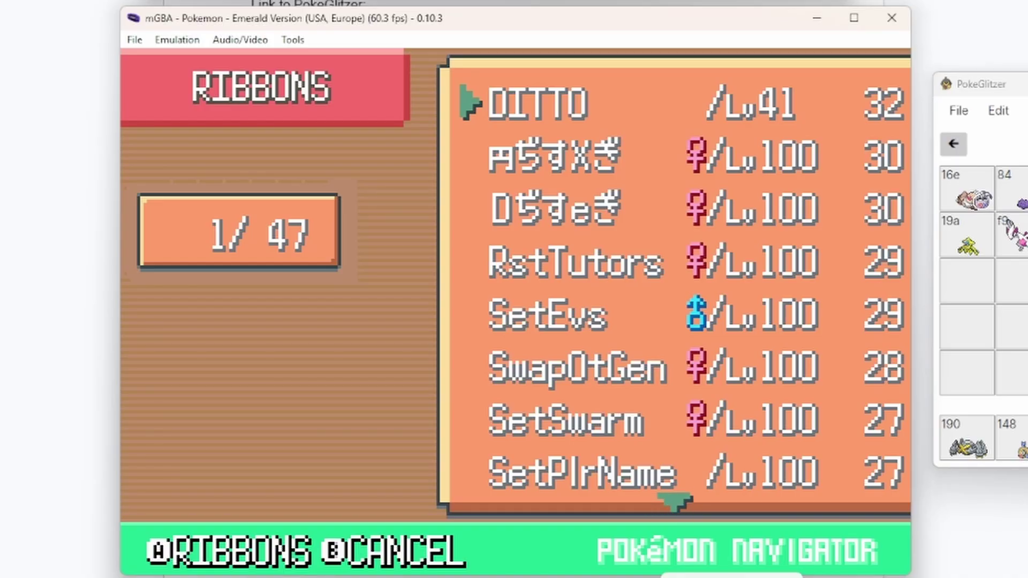
key("Down")
key("Down")
key("Down")
key("Down")
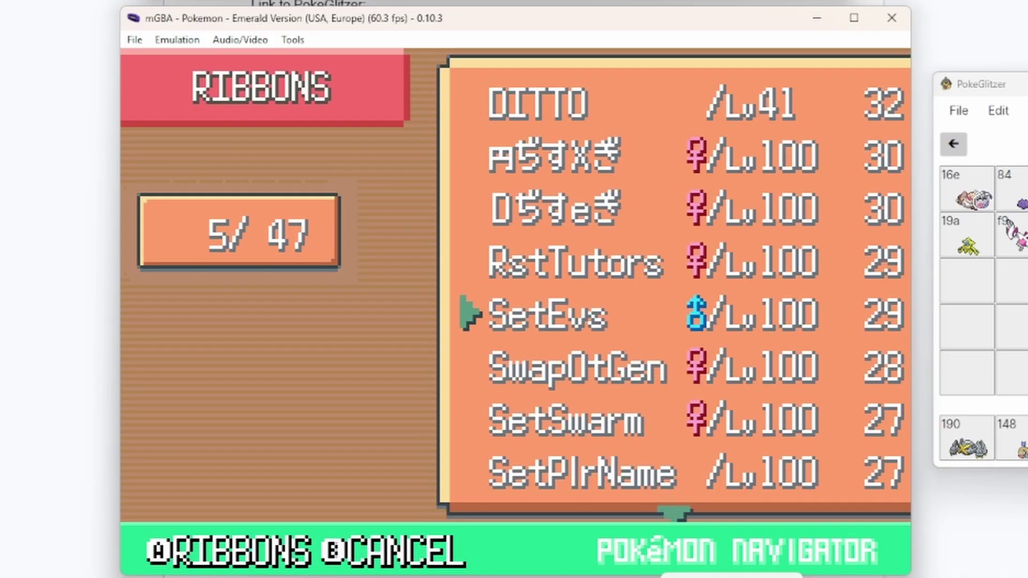
key("Down")
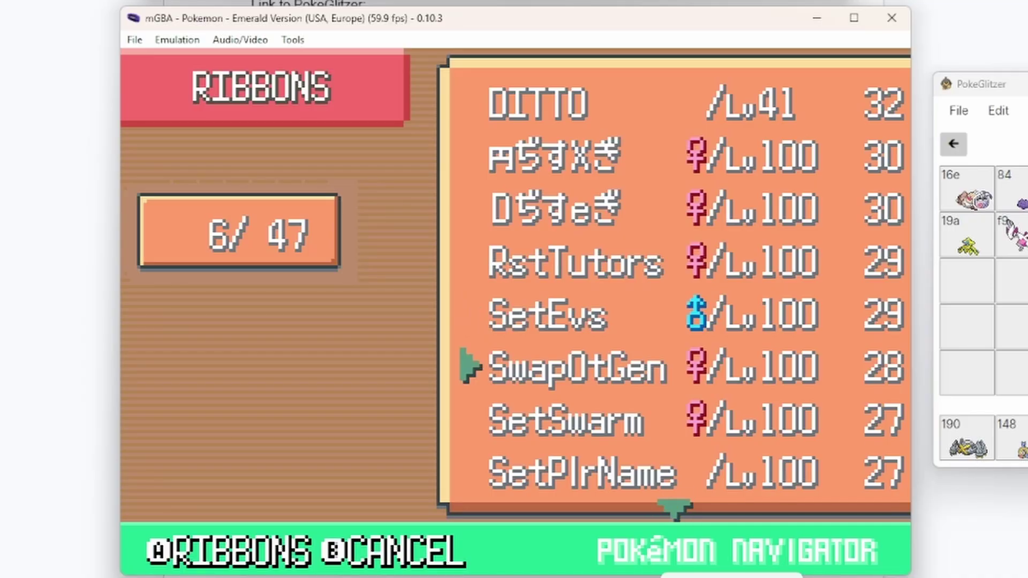
key("Down")
key("Down")
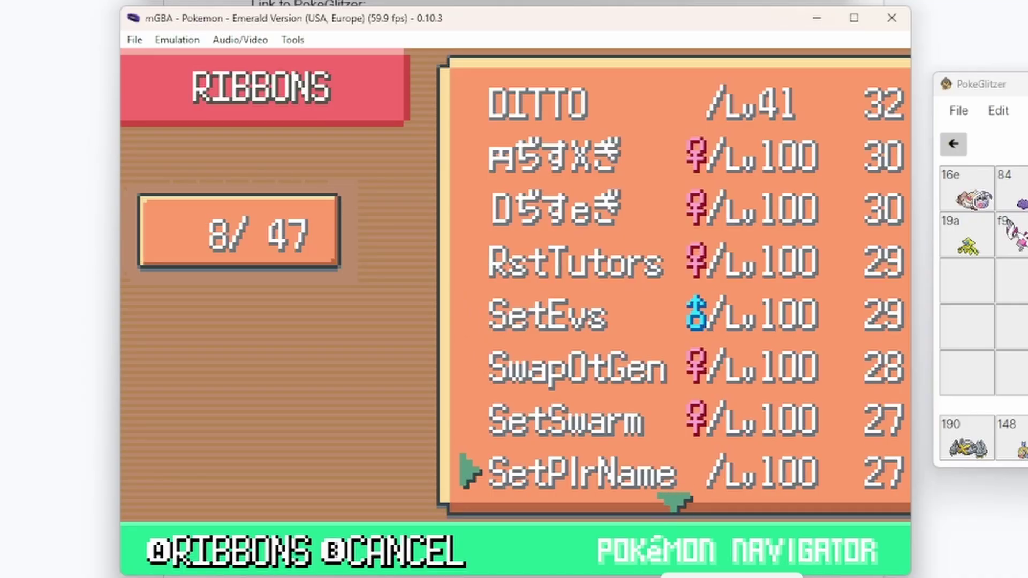
key("Down")
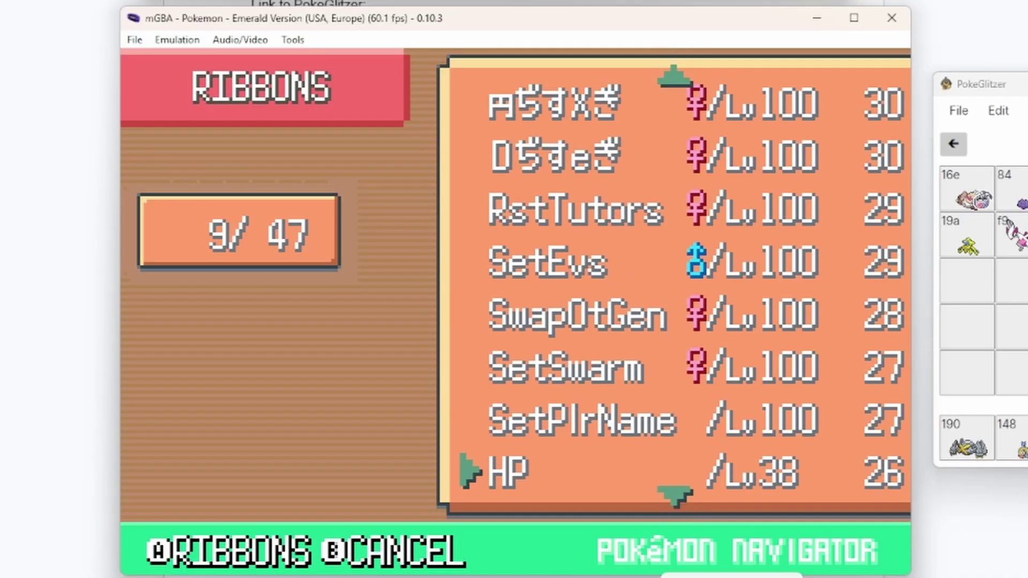
key("Up")
key("Up")
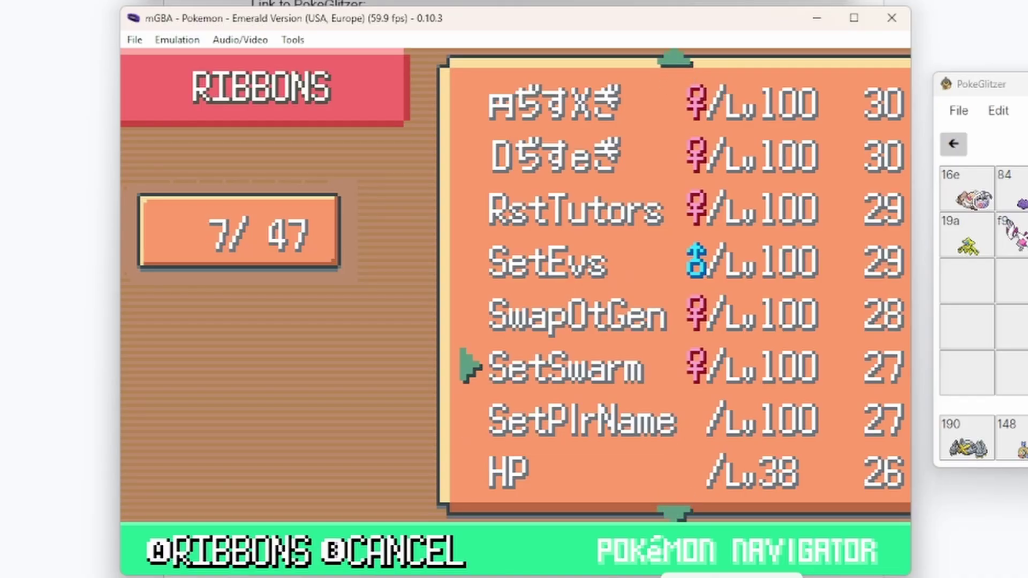
key("Down")
key("Down")
key("Down")
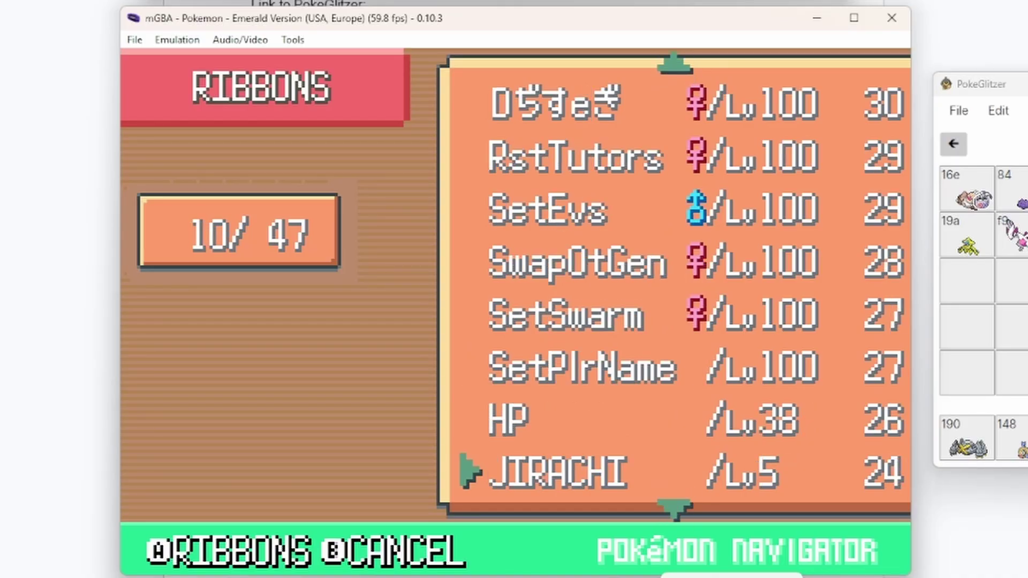
key("Up")
key("x")
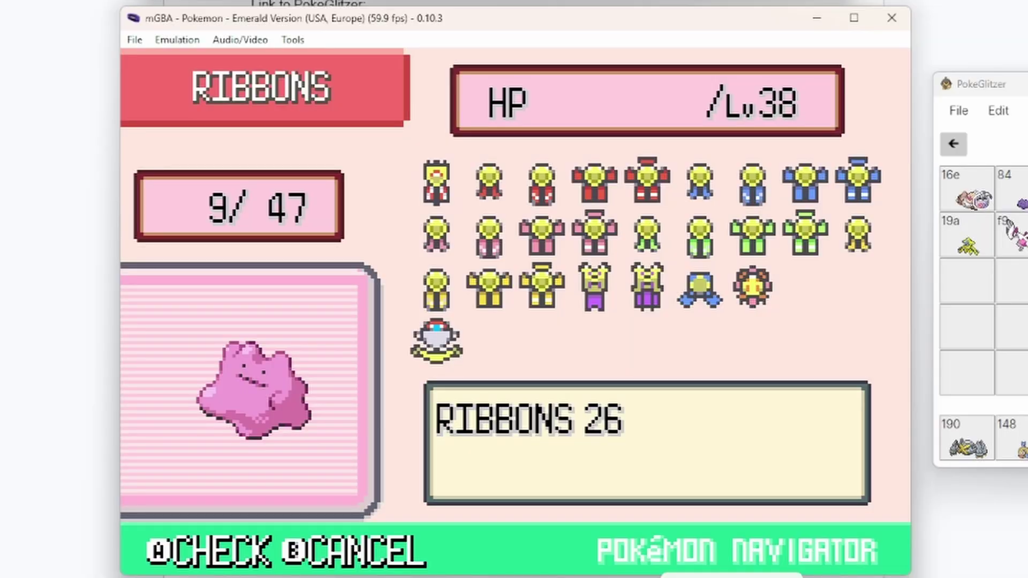
- Go back to the ribbon list and open the ribbons of Jirachi, one entry below HP
key("z")
key("Down")
key("x")
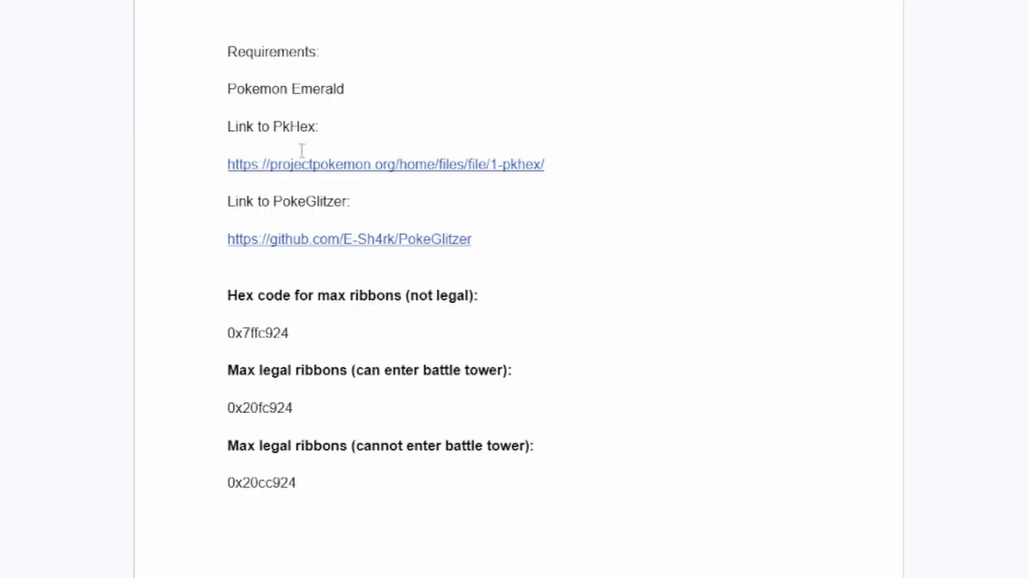
- Review the requirements document in Google Docs and highlight the non-legal max ribbons hex code 0x7ffc924
scroll(302, 151, "down", 2)
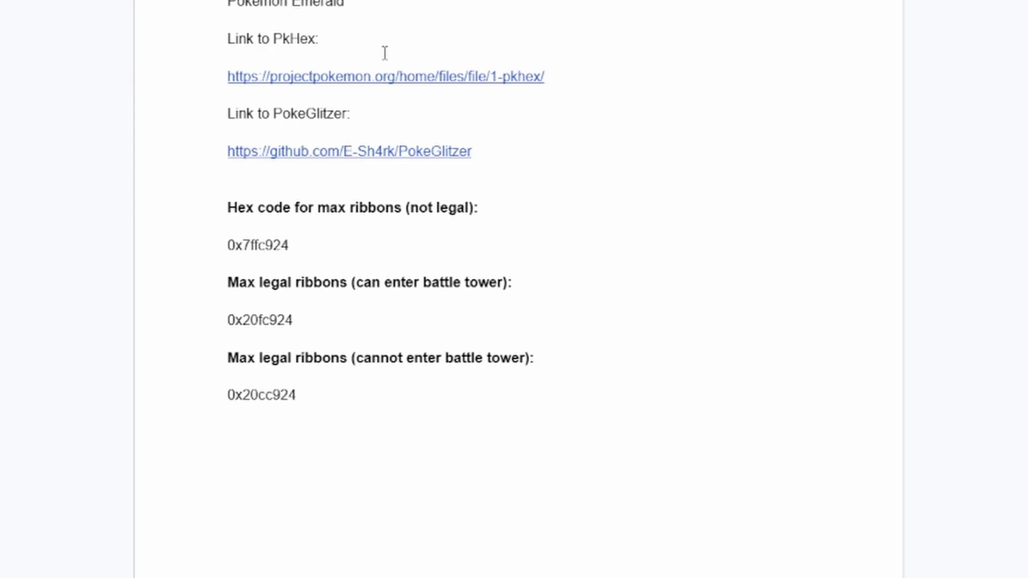
scroll(361, 107, "down", 1)
scroll(363, 75, "up", 2)
scroll(353, 92, "down", 2)
double_click(313, 189)
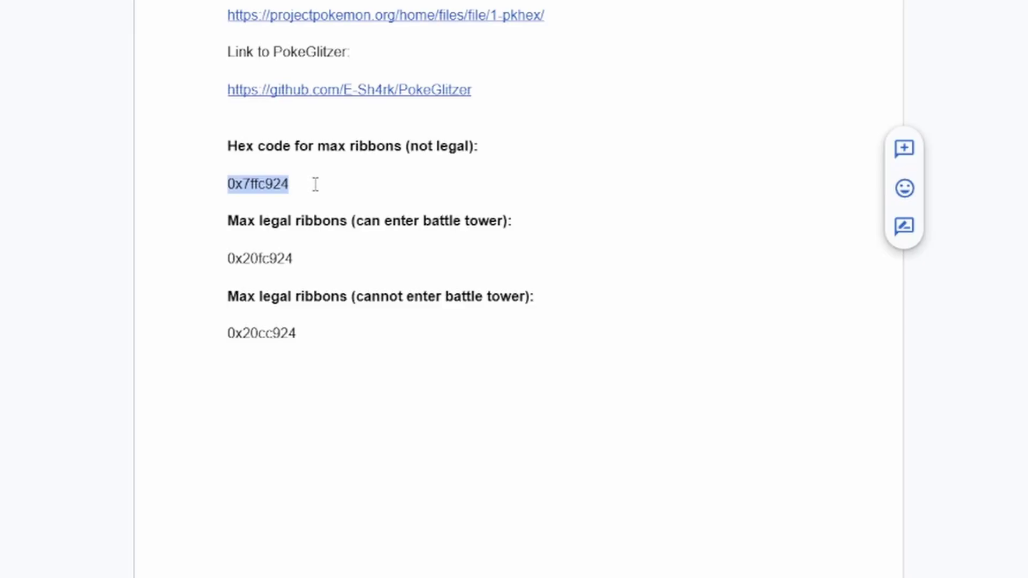
left_click(315, 184)
left_click_drag(329, 146, 412, 146)
left_click(430, 146)
left_click(397, 184)
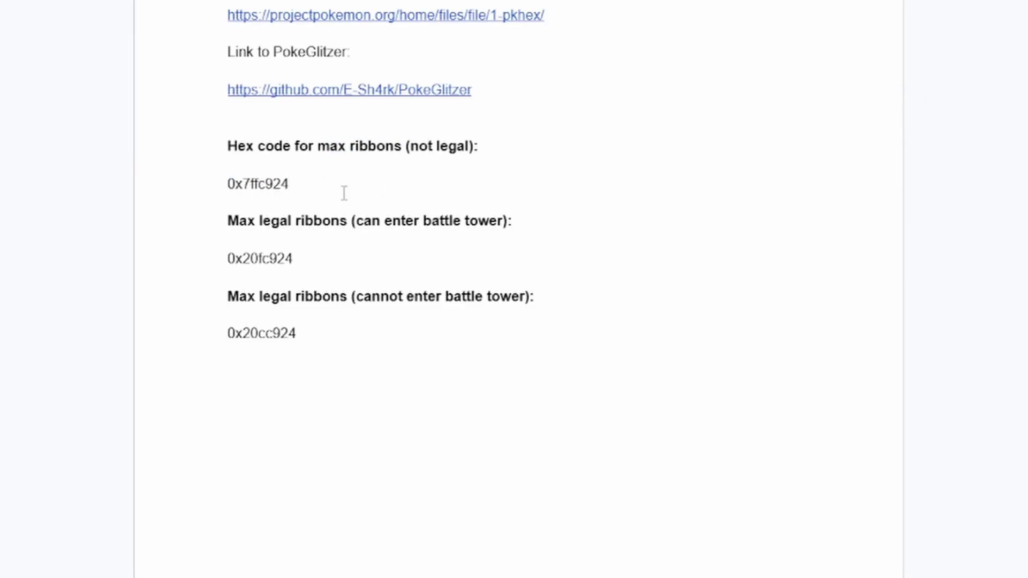
- Highlight the max legal ribbon codes 0x20fc924 and 0x20cc924 and compare them with the non-legal code, ending on 0x20fc924
left_click_drag(308, 270, 213, 262)
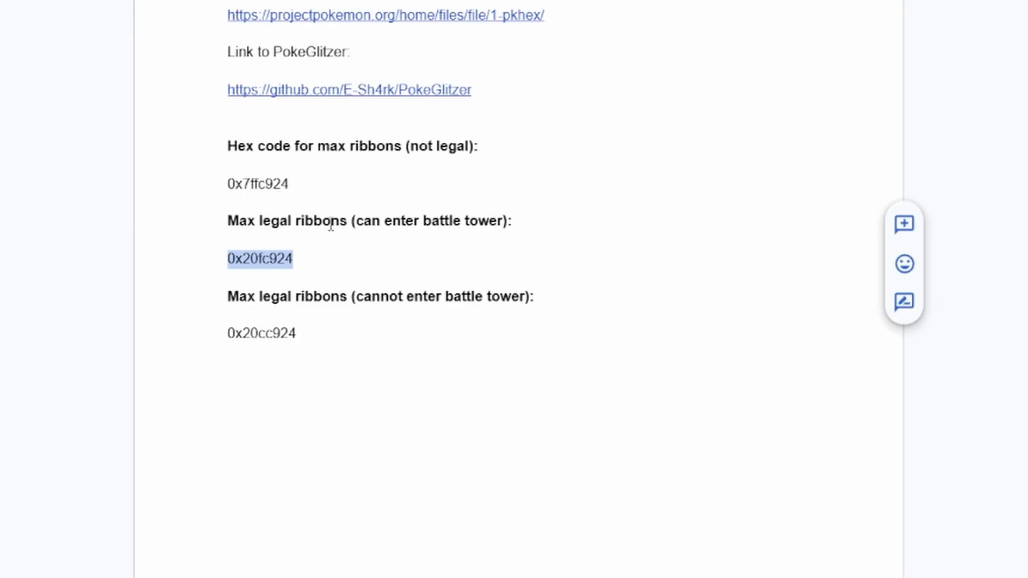
left_click(344, 259)
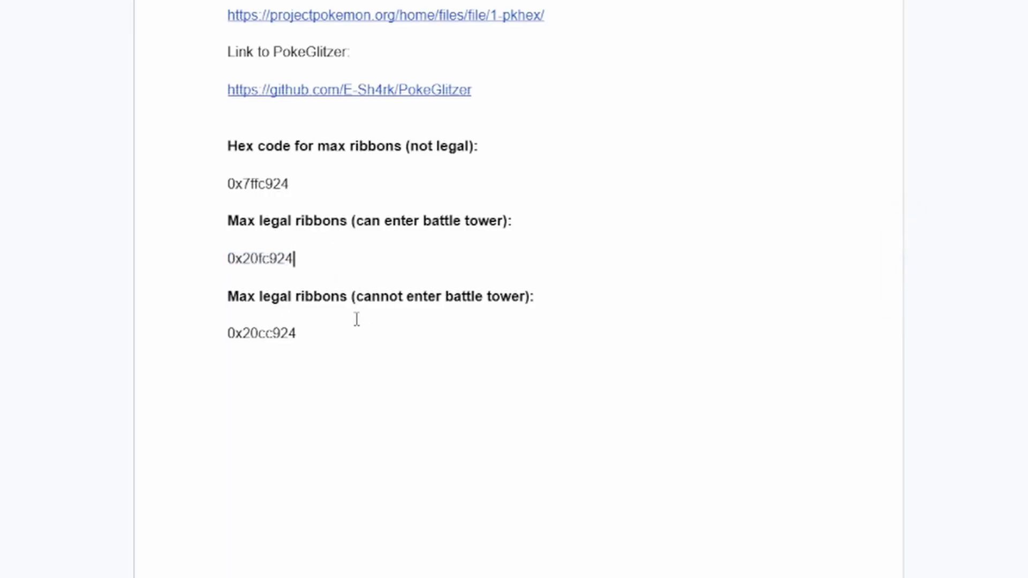
left_click(328, 331)
left_click_drag(327, 333, 224, 325)
left_click(319, 327)
left_click_drag(314, 183, 227, 192)
left_click(295, 185)
left_click_drag(304, 187, 213, 190)
left_click(332, 333)
left_click_drag(317, 263, 206, 268)
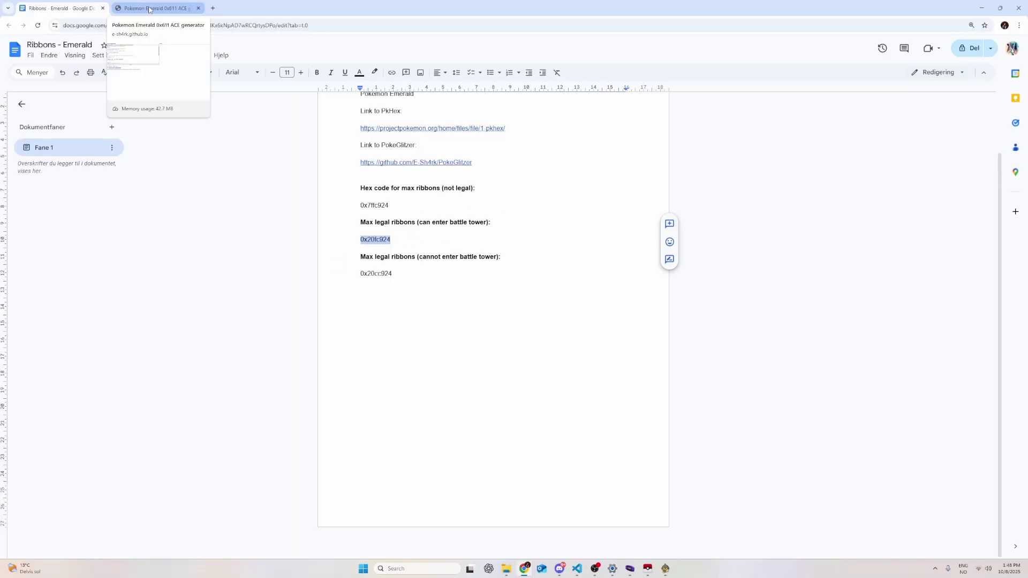
- Switch to the Emerald ACE code generator and load "Change Pokemon ribbons and obedience (with exit code bootstrap)" from the Pokemon data alteration category
left_click(149, 9)
left_click(98, 27)
key("Return")
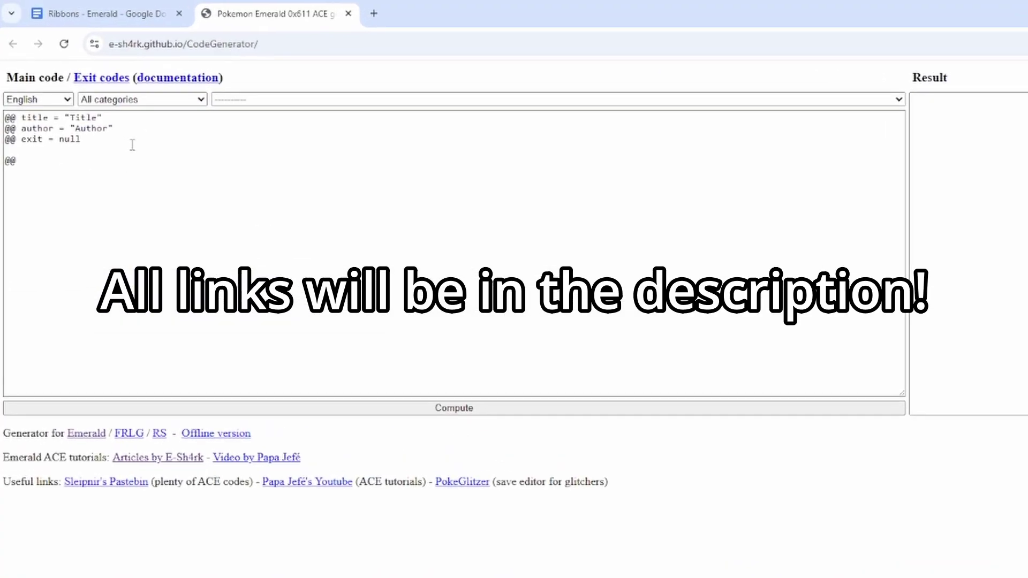
left_click(177, 100)
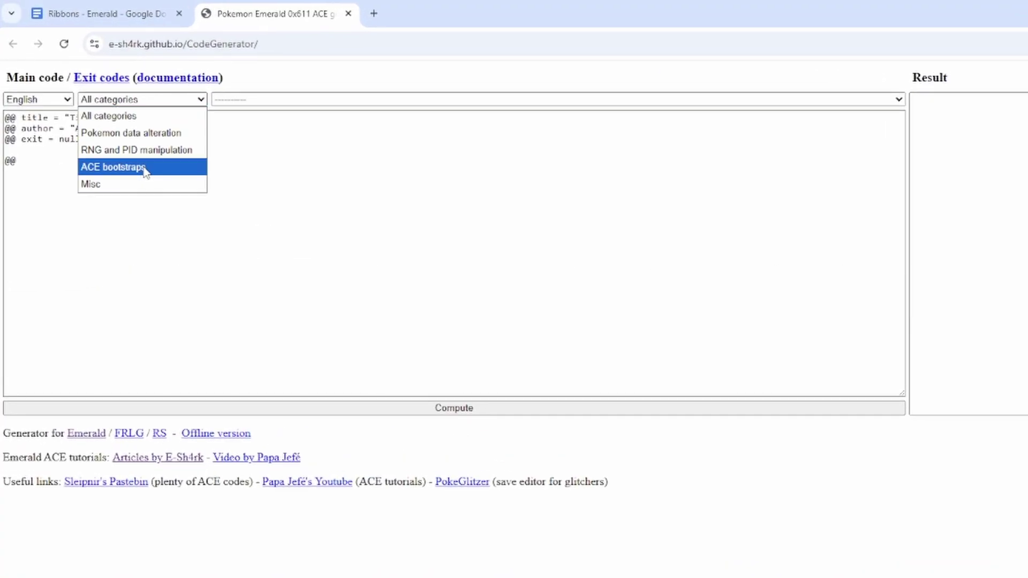
left_click(138, 136)
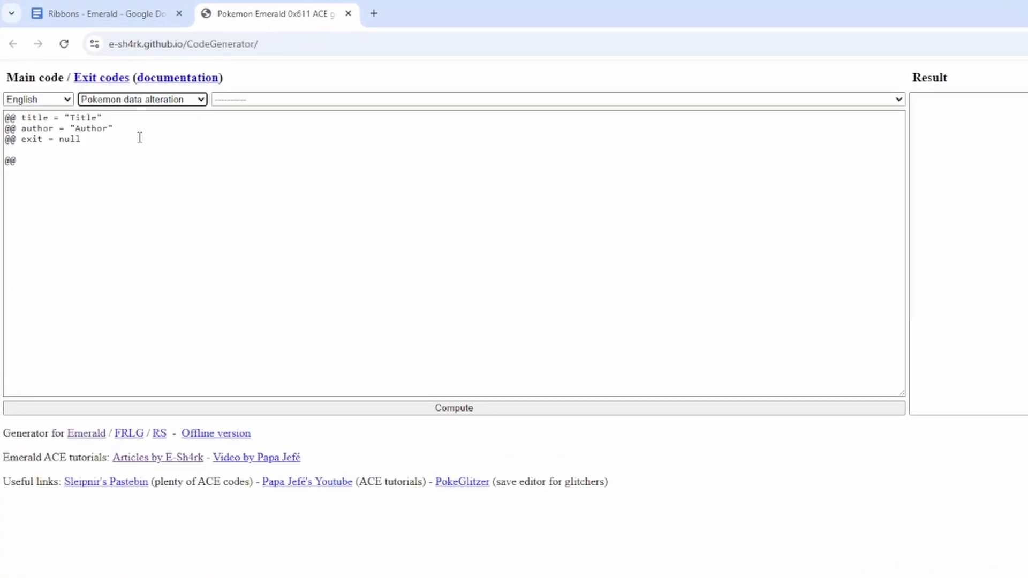
left_click(232, 102)
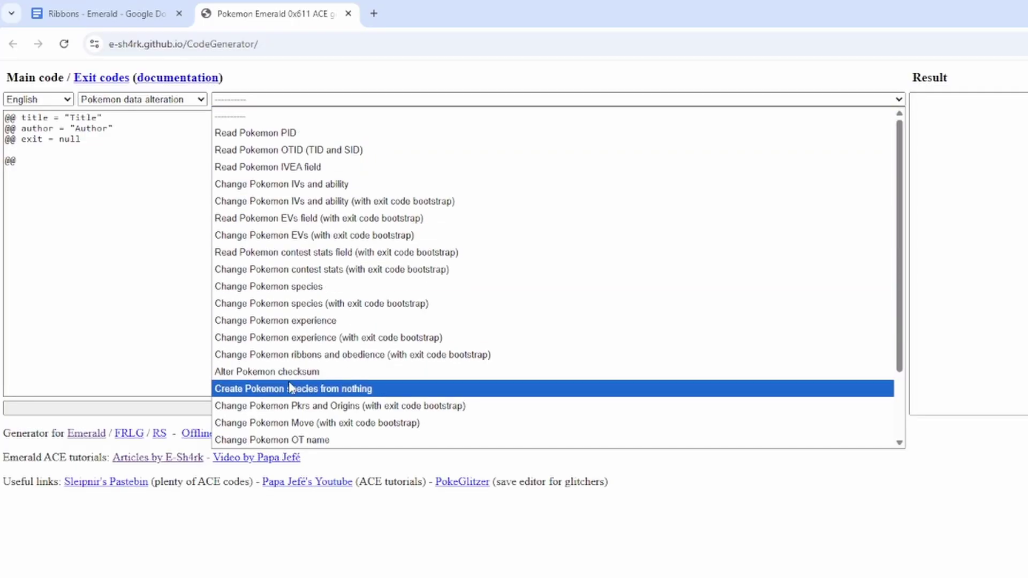
left_click(295, 355)
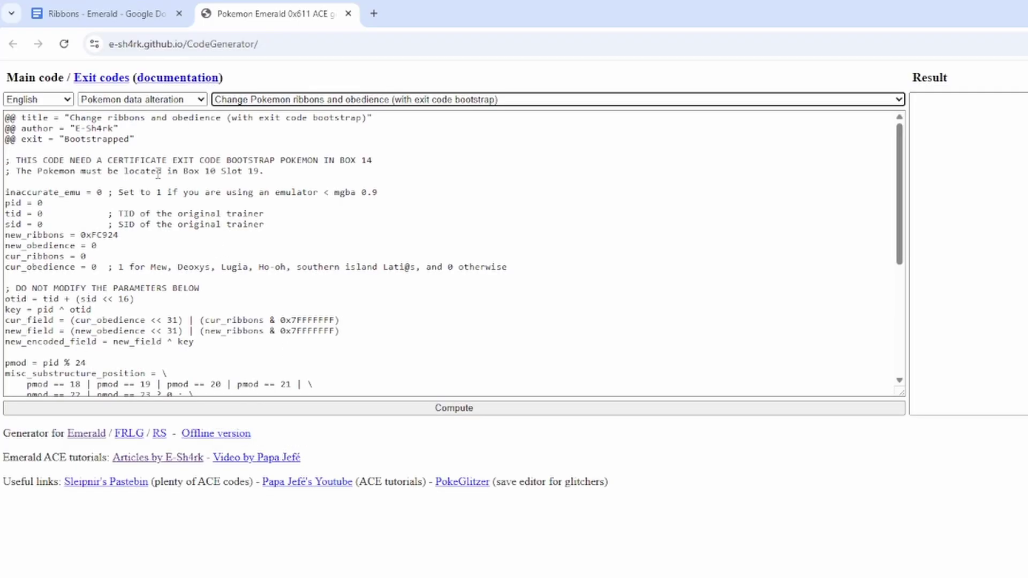
- Examine the code's comments on the required bootstrap Pokemon in Box 14 and the target Pokemon's place in Box 10 Slot 19
scroll(167, 189, "down", 1)
scroll(123, 185, "up", 1)
left_click_drag(6, 202, 109, 205)
left_click_drag(15, 160, 404, 163)
left_click_drag(311, 173, 103, 142)
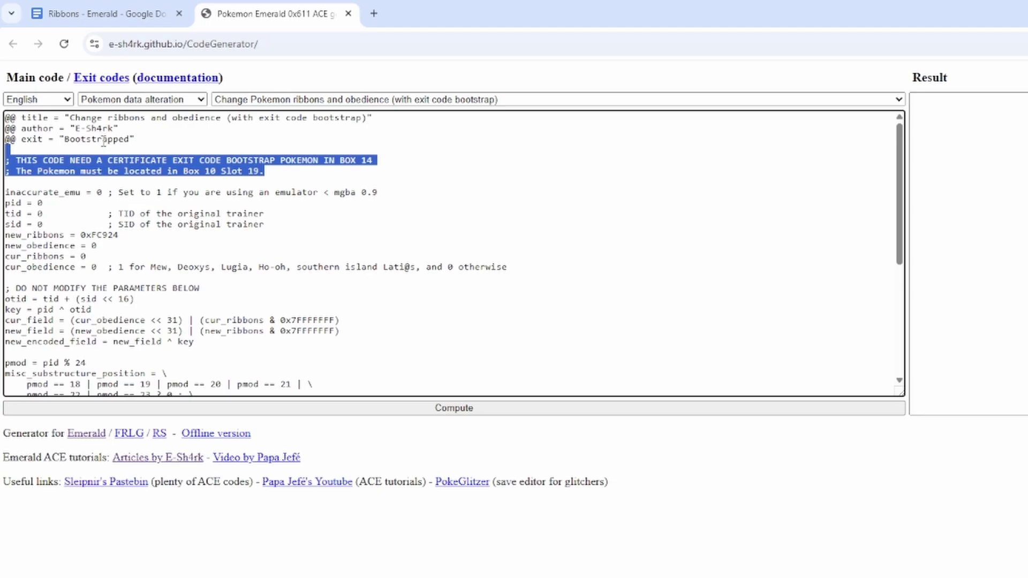
left_click(256, 171)
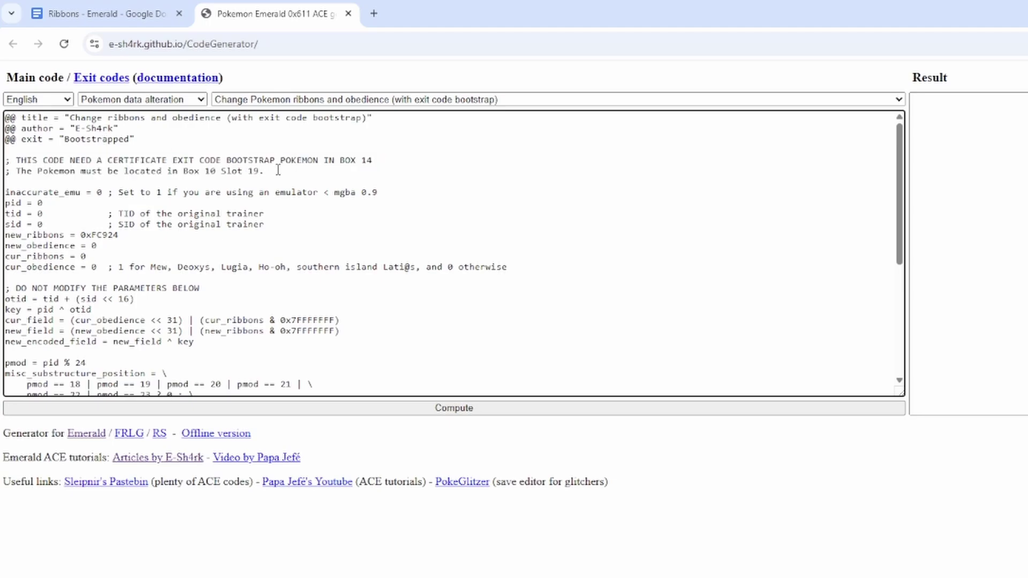
left_click_drag(278, 170, 19, 161)
left_click(54, 170)
left_click_drag(266, 172, 4, 160)
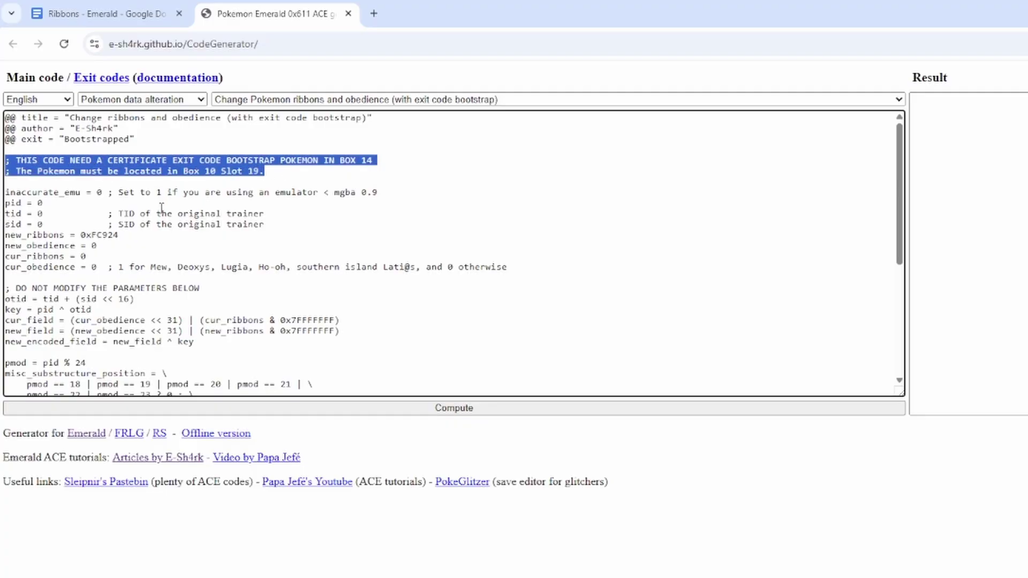
- Highlight the pid, tid and sid parameters of the ribbon code, then the pid value
left_click(21, 203)
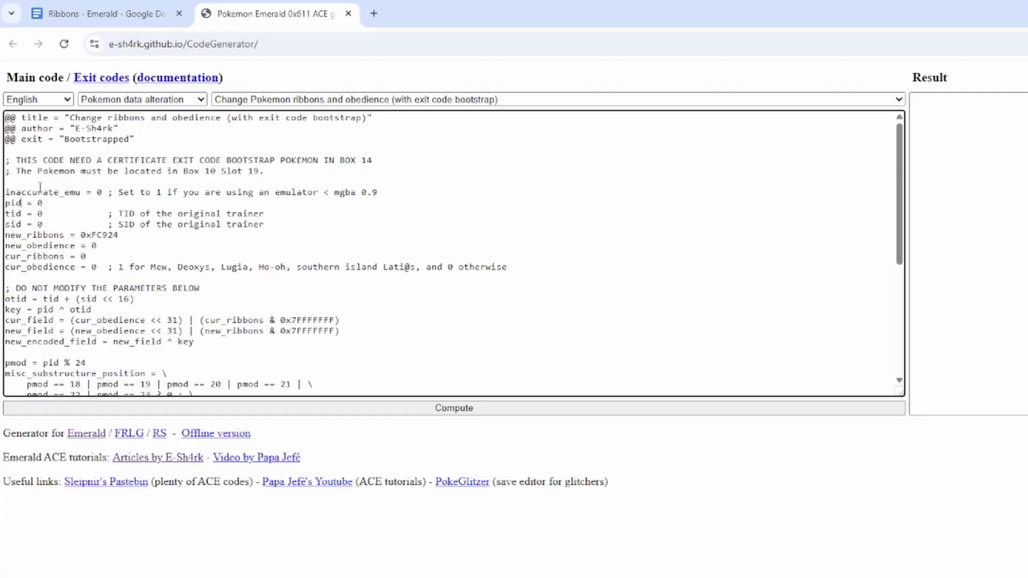
left_click_drag(4, 203, 33, 224)
left_click(47, 223)
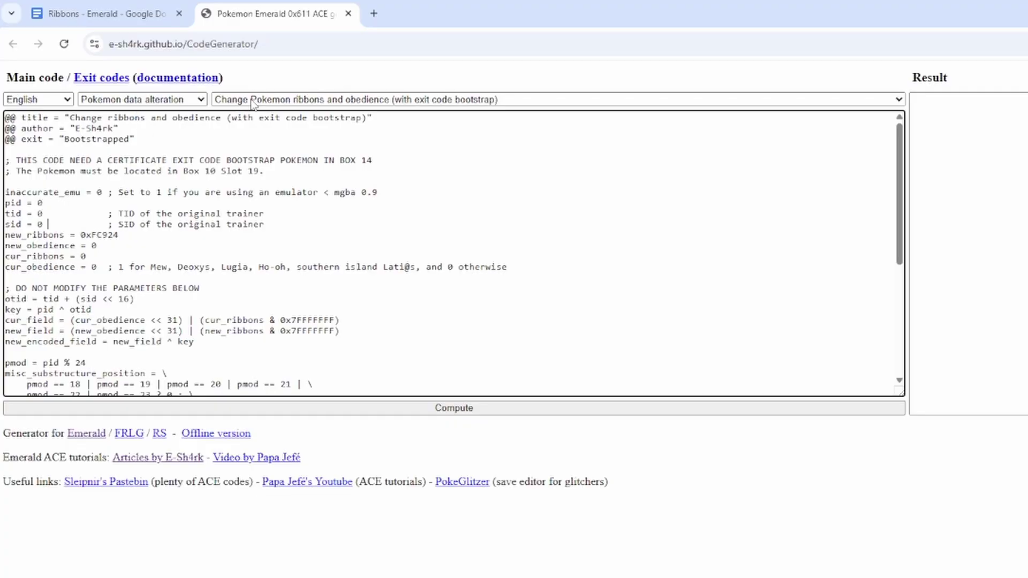
double_click(40, 204)
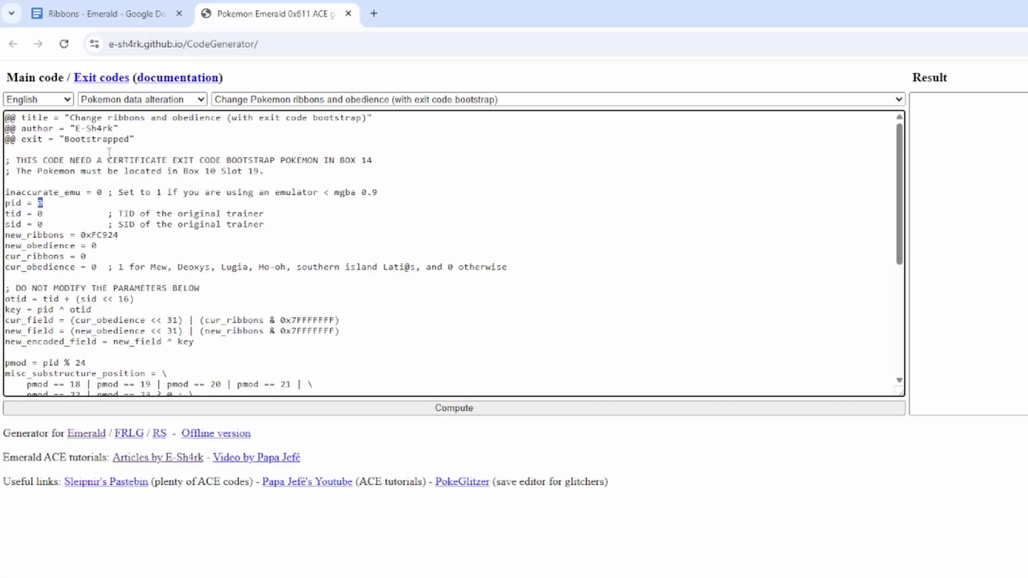
- Load the Read Pokemon PID code, read its comment on storing the PID in the stats, and compute the box names
left_click(252, 100)
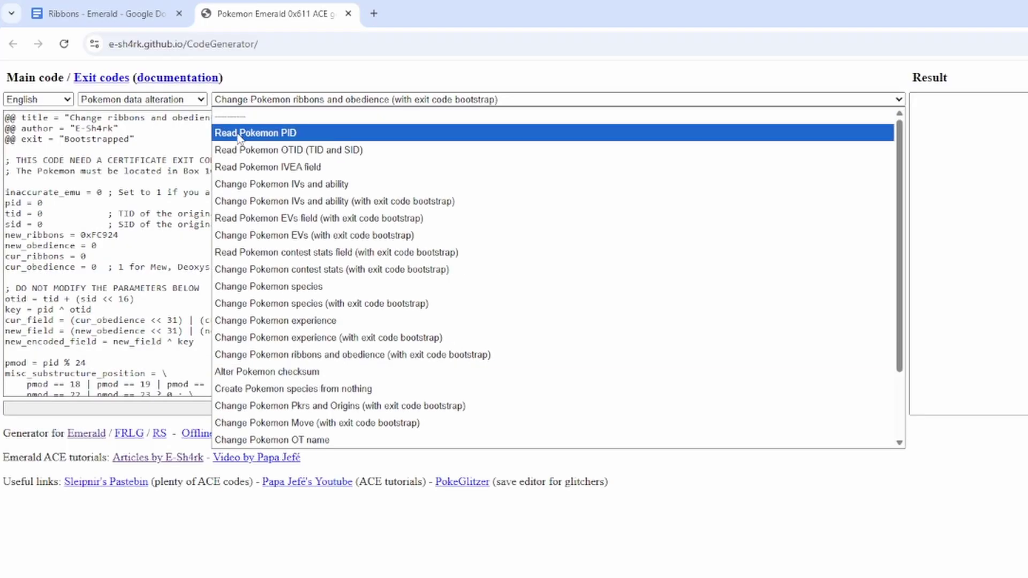
left_click(298, 136)
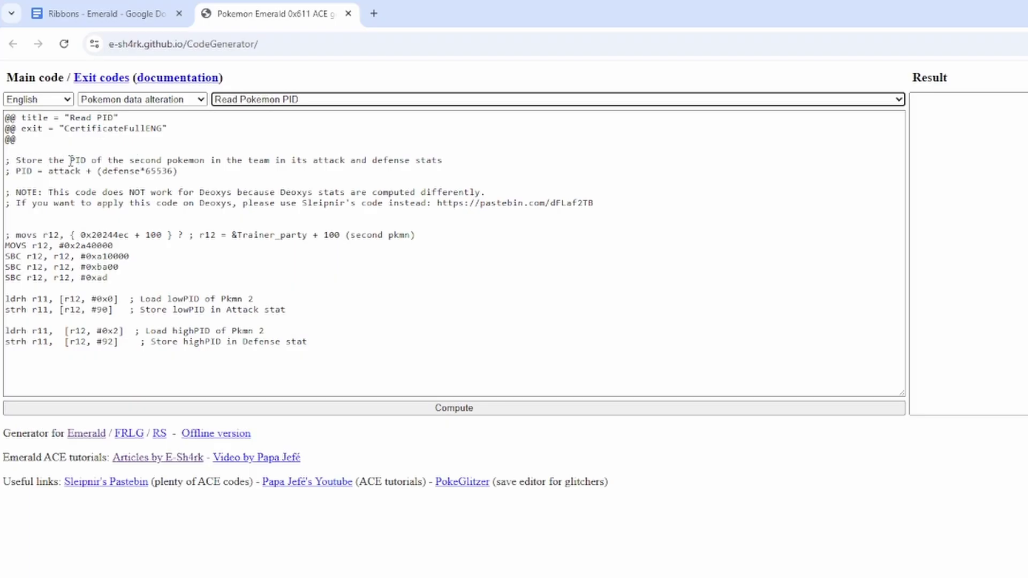
left_click_drag(70, 161, 442, 163)
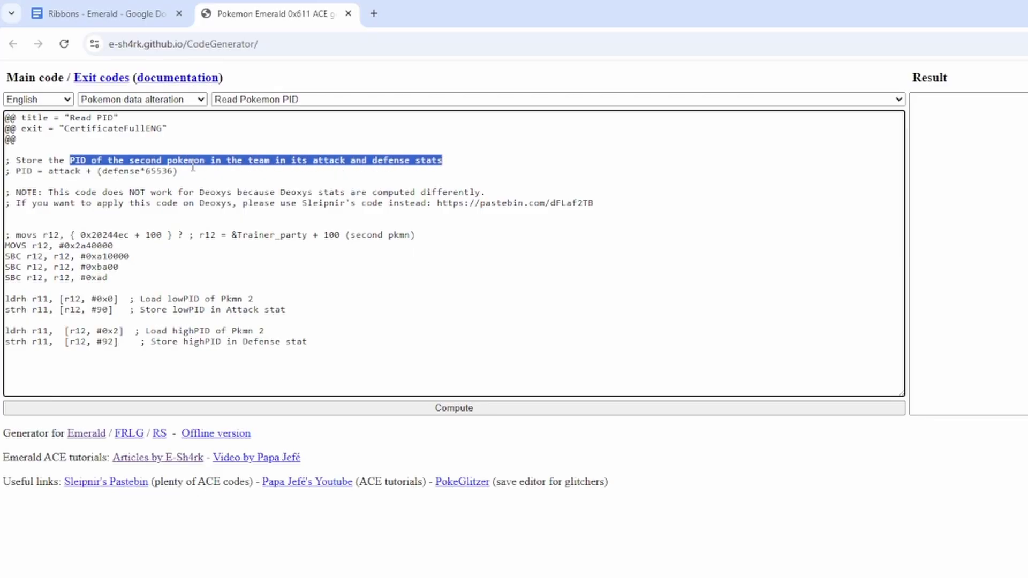
left_click(177, 379)
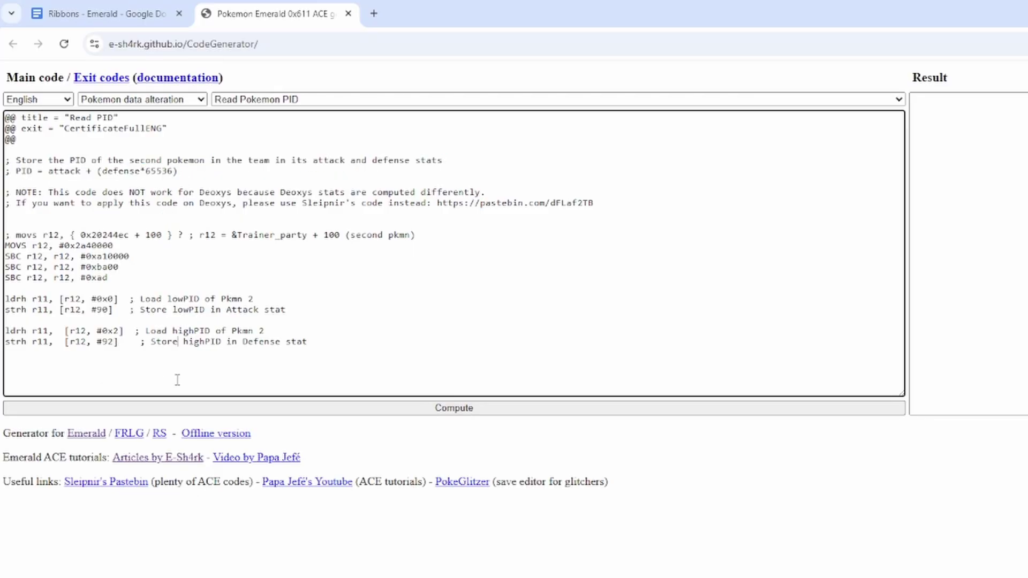
left_click(209, 413)
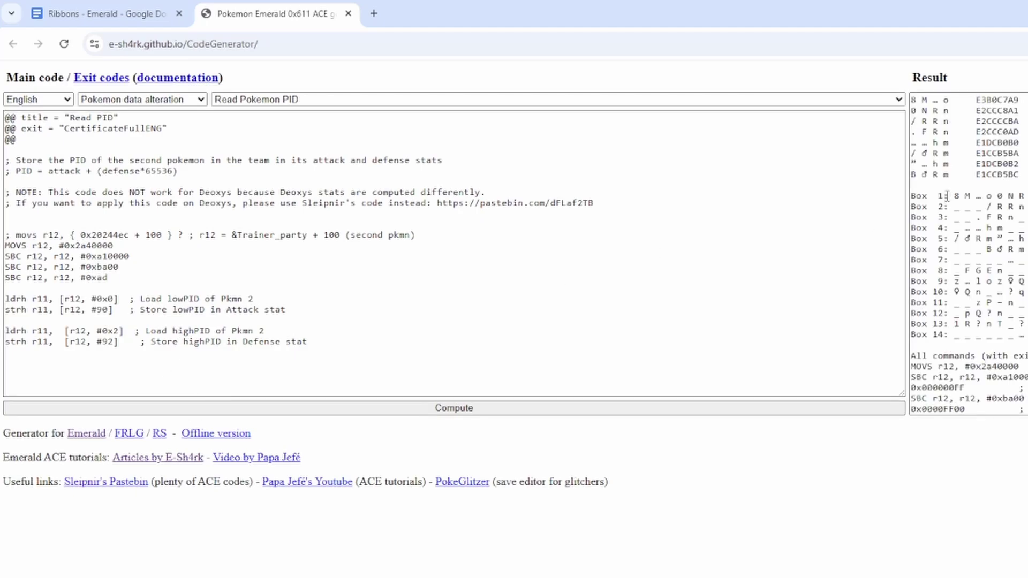
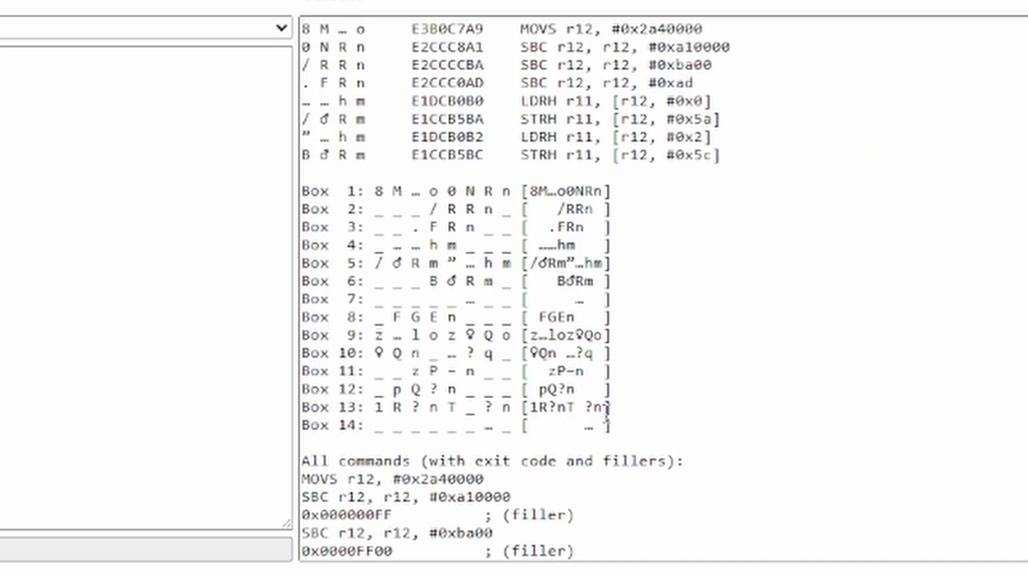
- Highlight the generated names for Box 1 to Box 14 in the result
left_click_drag(613, 425, 346, 191)
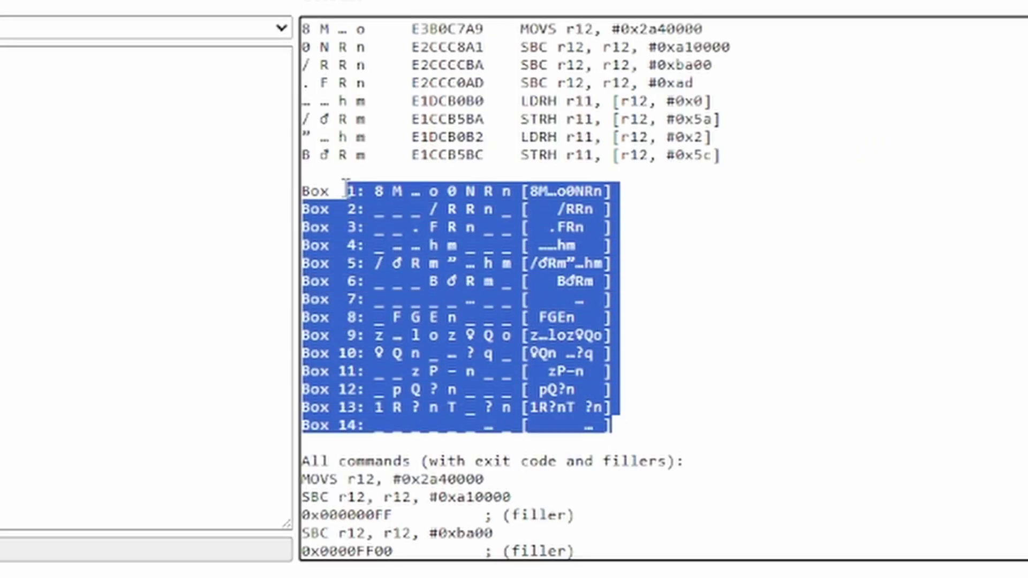
left_click(652, 365)
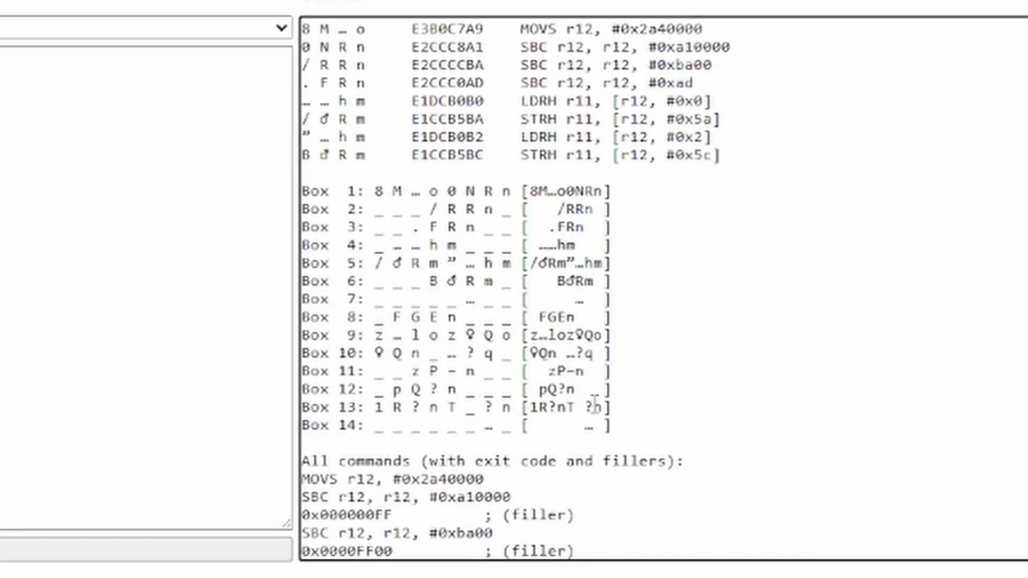
left_click_drag(615, 426, 308, 191)
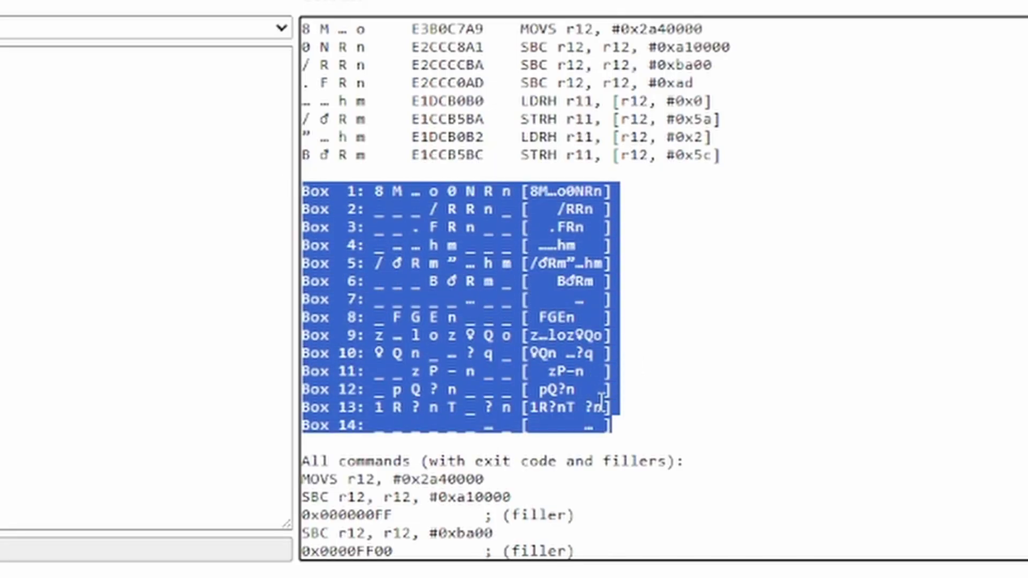
- Go over the computed names for Box 1 to Box 14 once more by marking the whole list
left_click(602, 403)
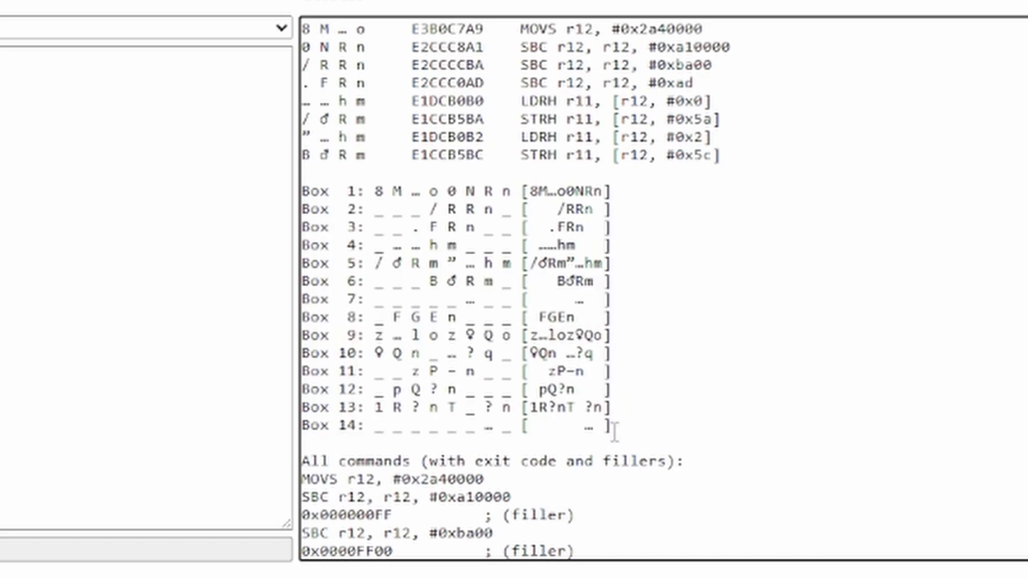
left_click_drag(375, 191, 655, 429)
left_click(646, 427)
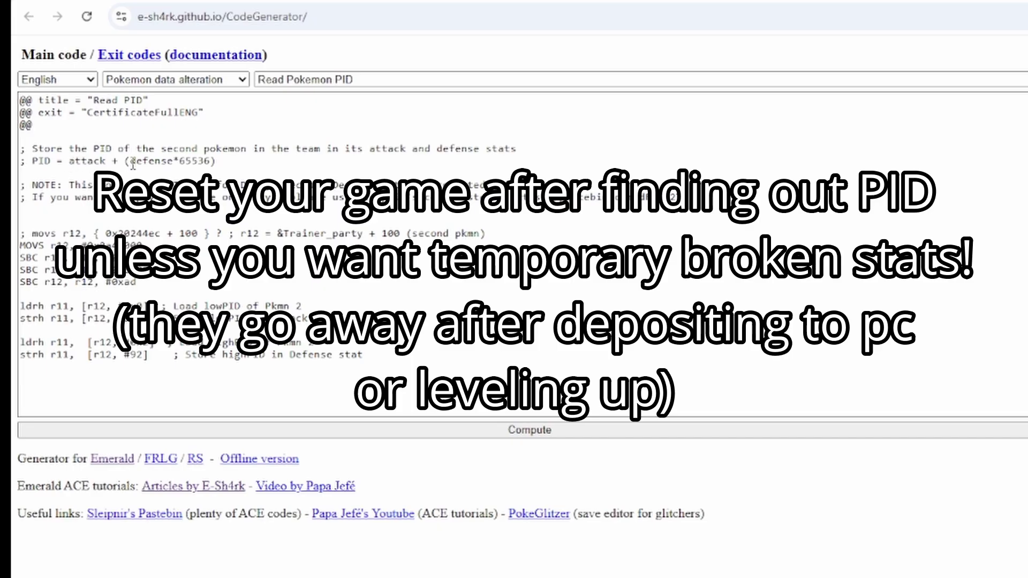
- Highlight the defense, 65536 and attack terms of the PID formula in the Read PID code's comment
double_click(161, 161)
left_click_drag(179, 161, 217, 162)
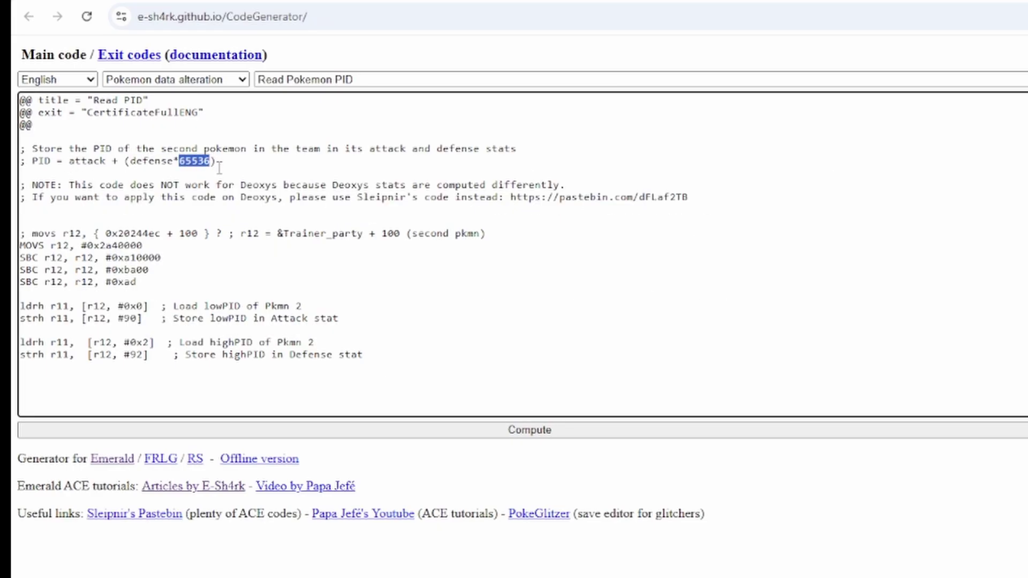
left_click(193, 166)
left_click_drag(69, 160, 107, 164)
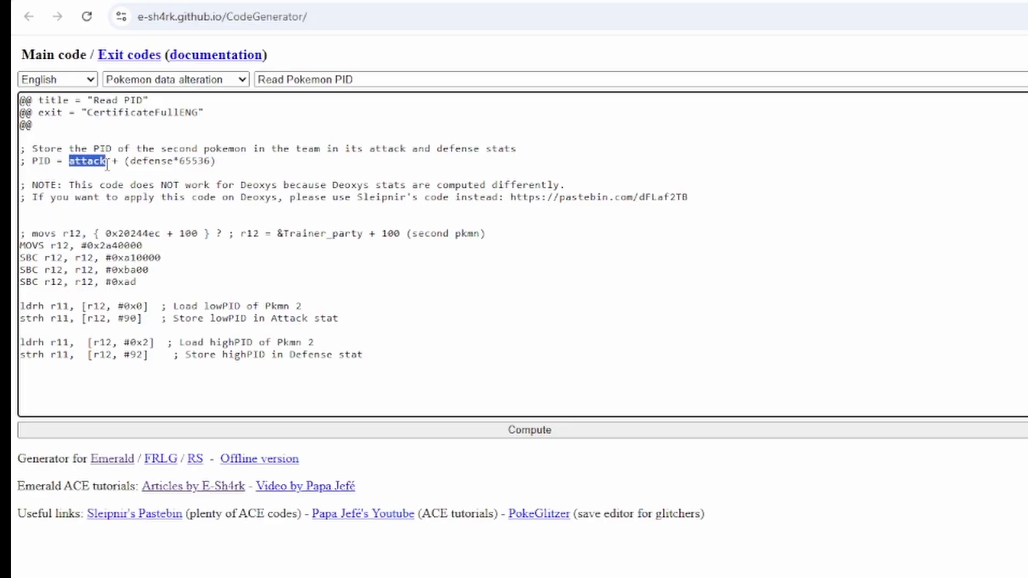
left_click(222, 161)
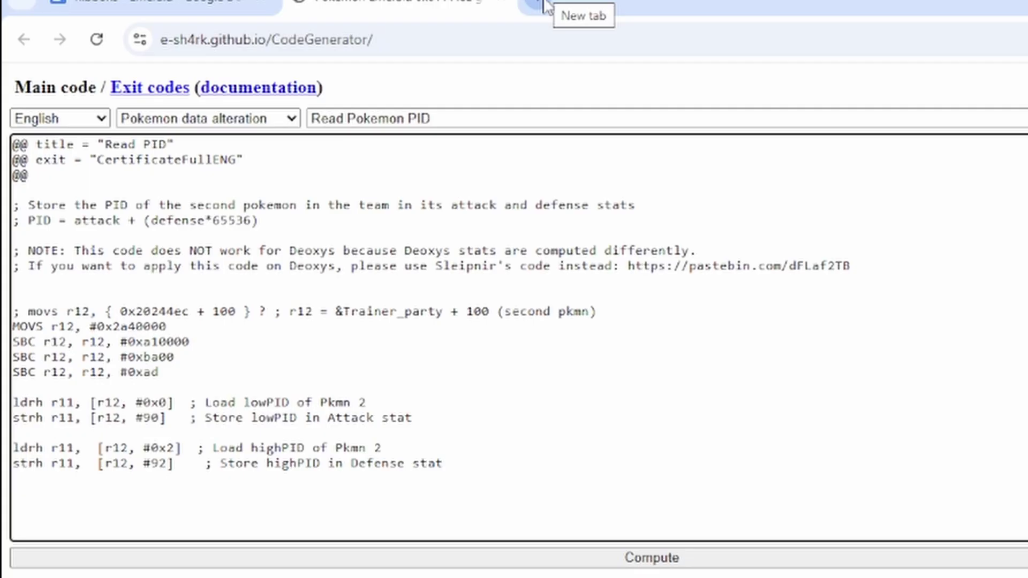
- Search the web for "decimal to hex" in a new browser tab and open the RapidTables Decimal to Hex Converter
left_click(450, 1)
type("decimal to he")
key("BackSpace")
type("he")
key("Return")
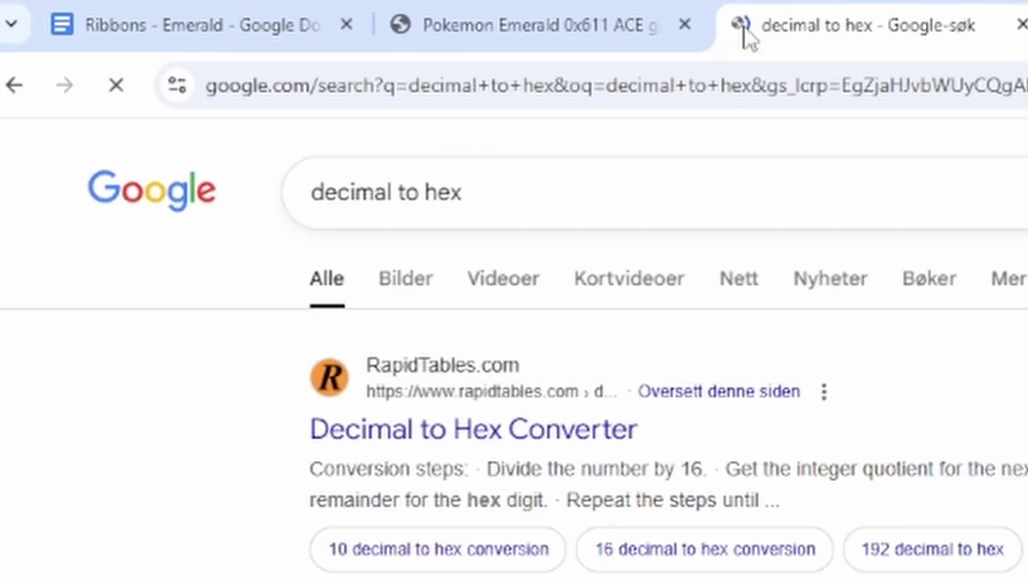
left_click(348, 302)
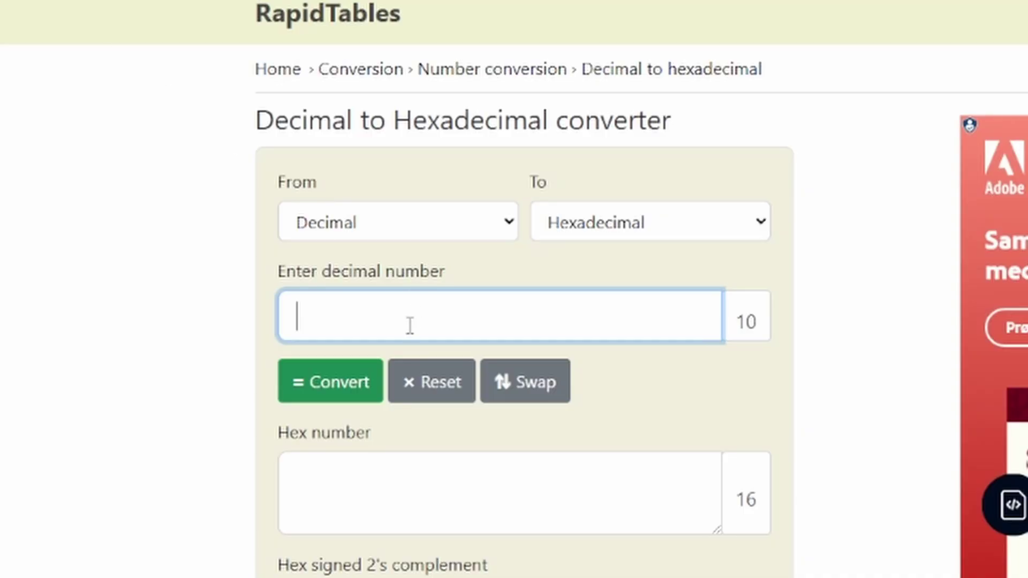
- Convert the decimal number 834568384 to hexadecimal
type("3453236")
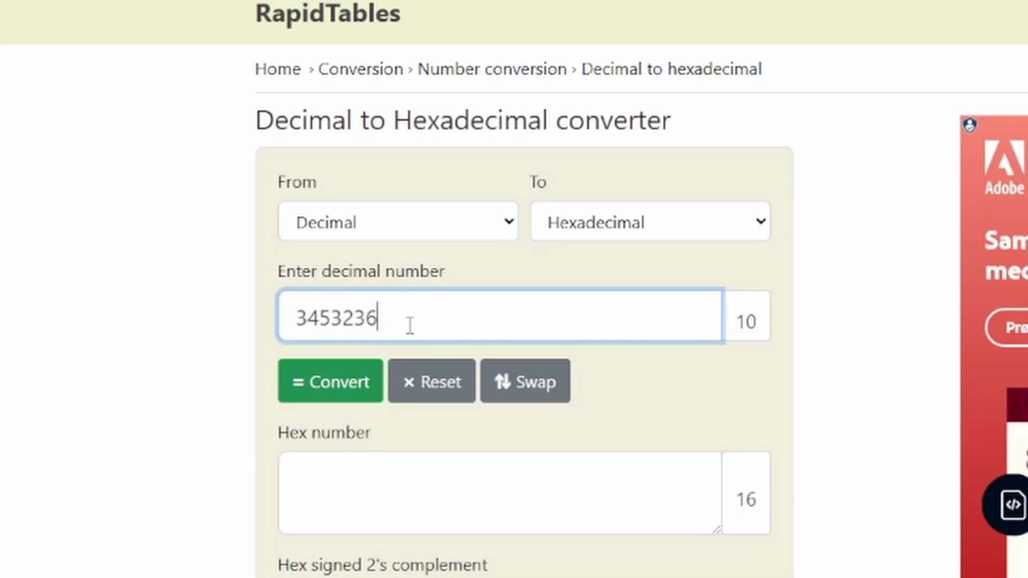
left_click_drag(409, 325, 276, 321)
type("8")
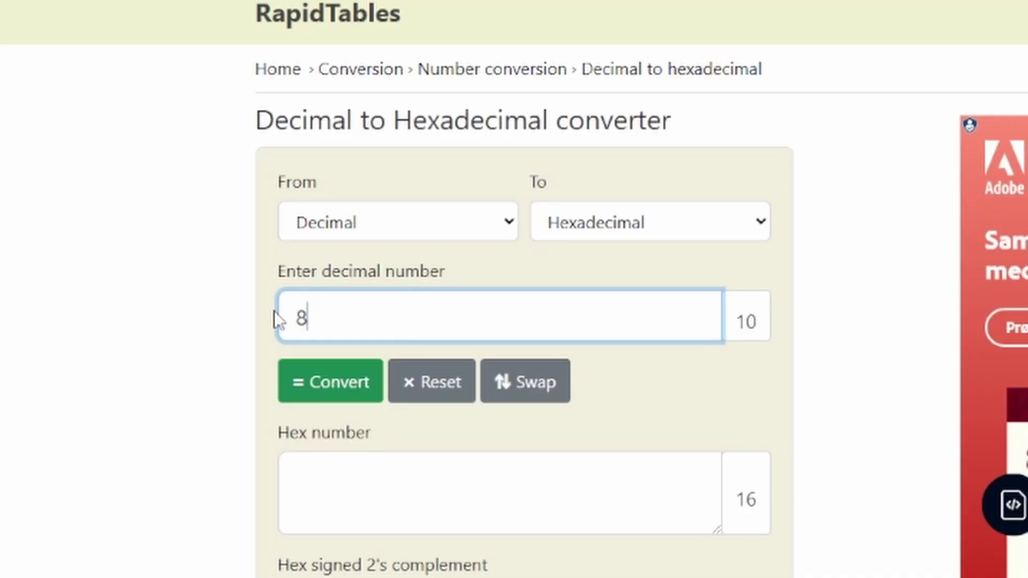
type("34568384")
left_click_drag(459, 323, 400, 323)
left_click(349, 380)
left_click(353, 385)
- Copy the complete converted hex number from the result
left_click_drag(295, 479, 413, 477)
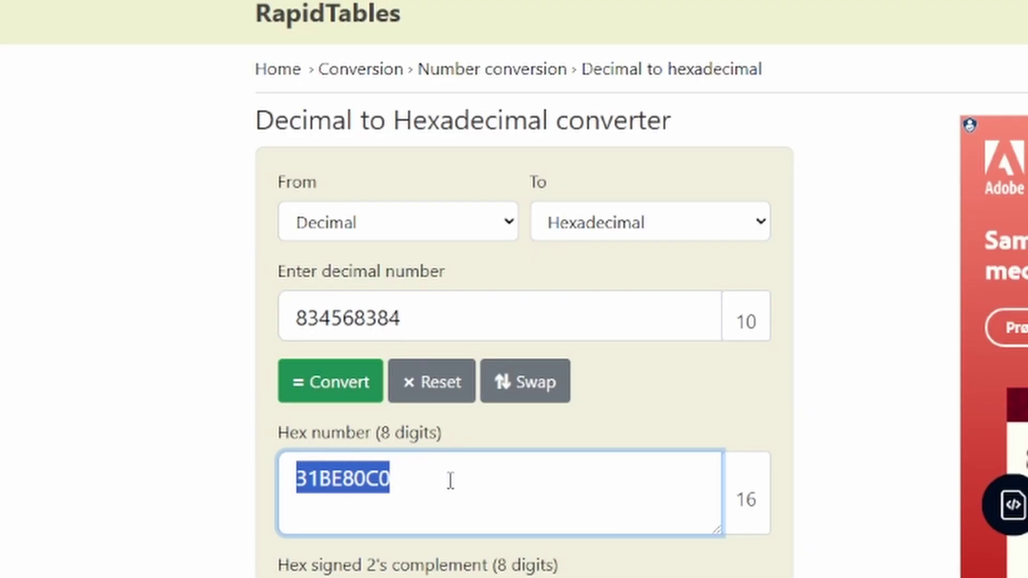
left_click(315, 483)
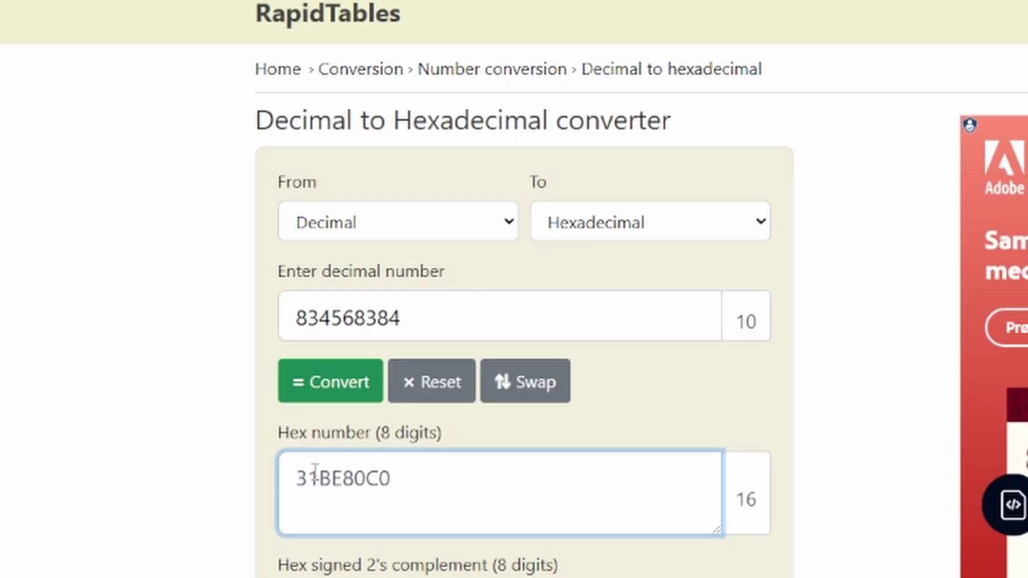
left_click_drag(382, 484, 261, 476)
key("ctrl+c")
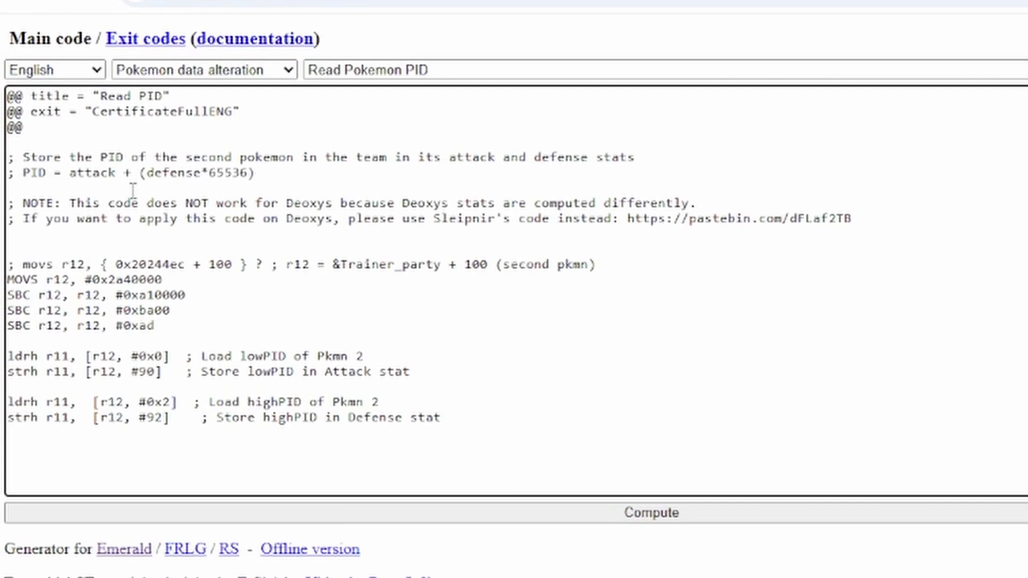
- Load the Change Pokemon ribbons and obedience (with exit code bootstrap) code in the code generator and set its pid to 0x31BE80C0
left_click(388, 74)
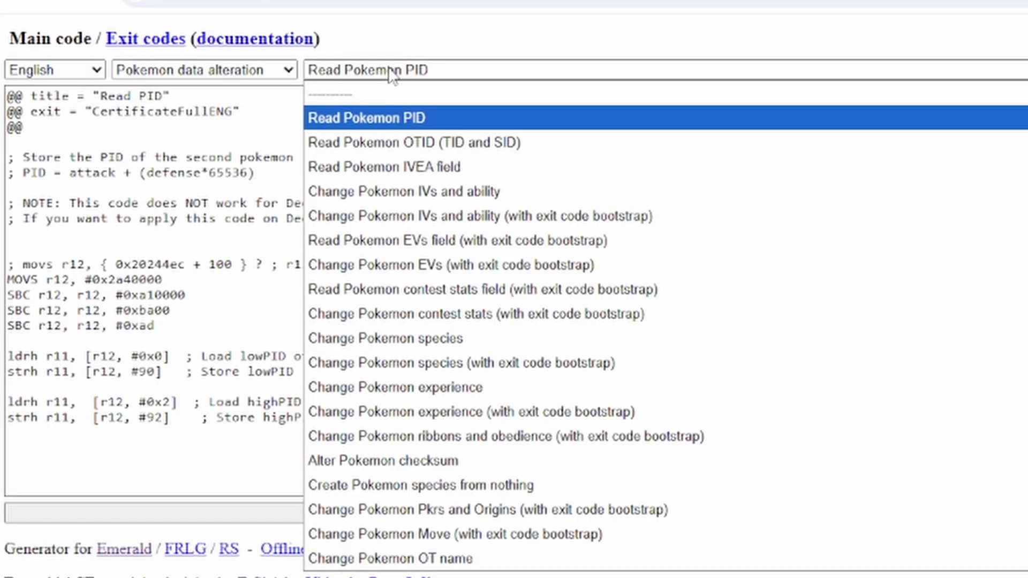
left_click(424, 440)
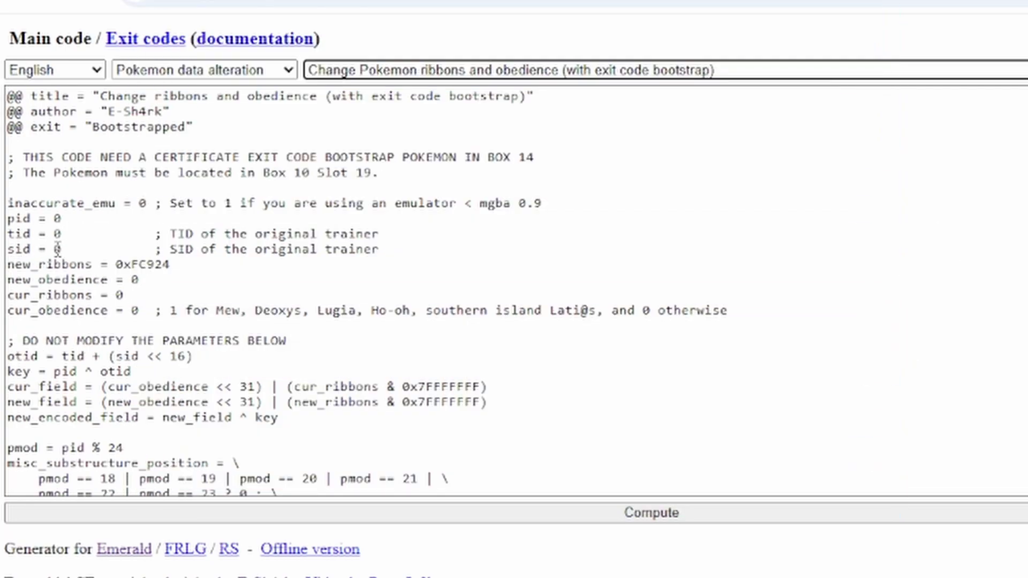
double_click(57, 218)
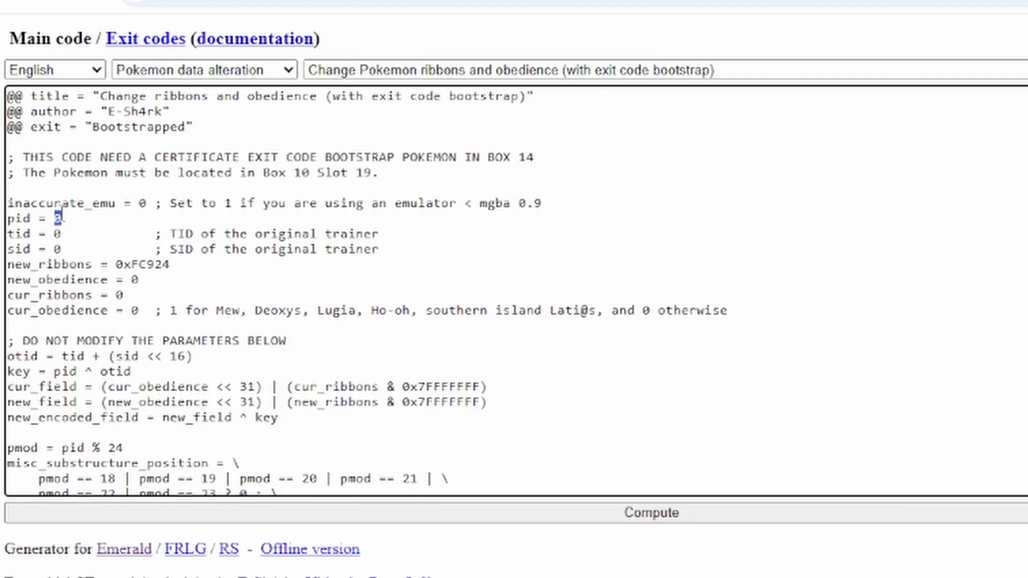
key("ctrl+v")
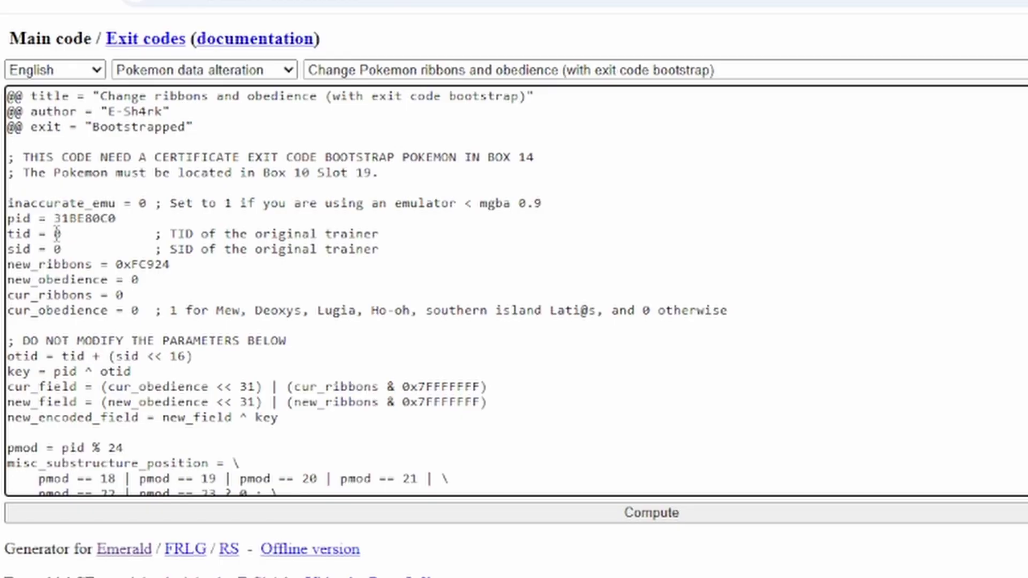
key("ctrl+Left")
type("0x")
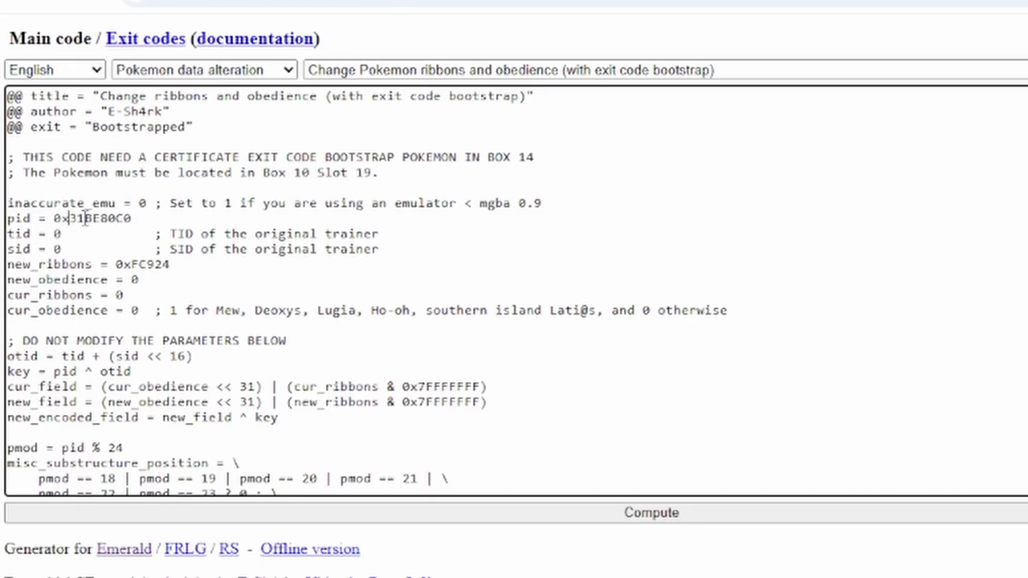
- Highlight the entered pid value, then the 0x prefix at its start
left_click_drag(55, 219, 134, 219)
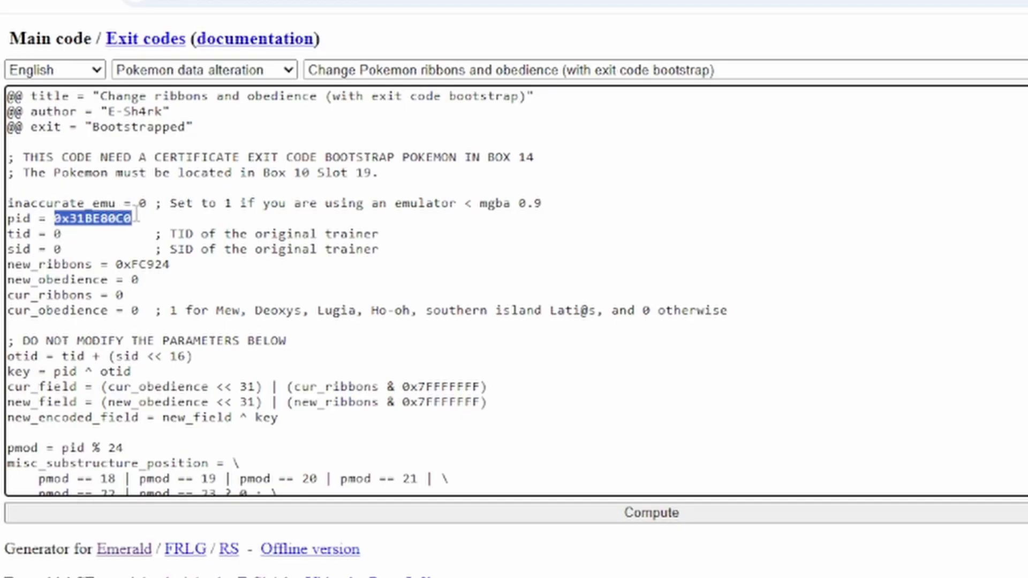
left_click(98, 220)
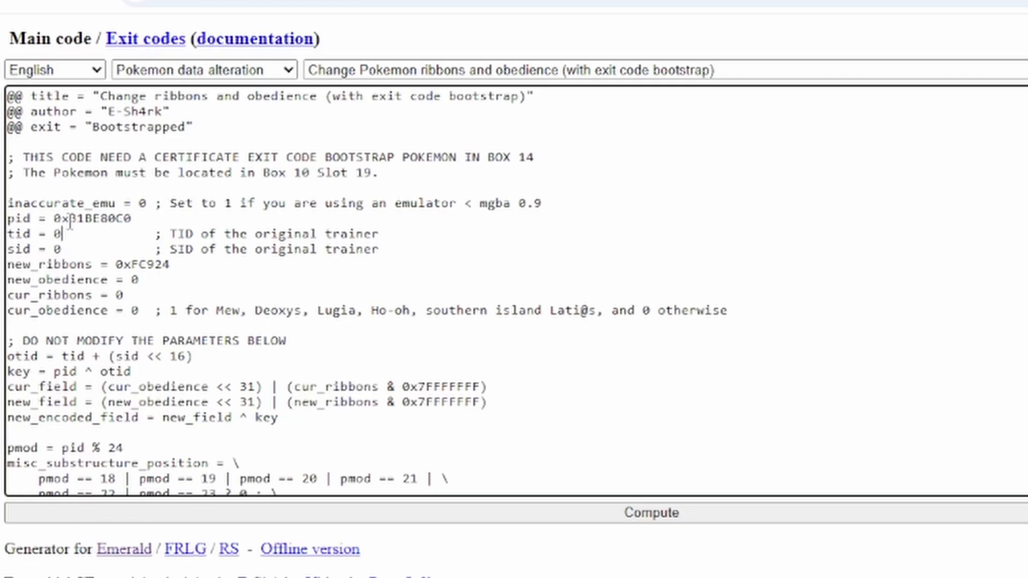
left_click_drag(54, 218, 81, 219)
- Place the text cursor directly after the tid value
left_click(67, 234)
double_click(56, 234)
left_click(67, 234)
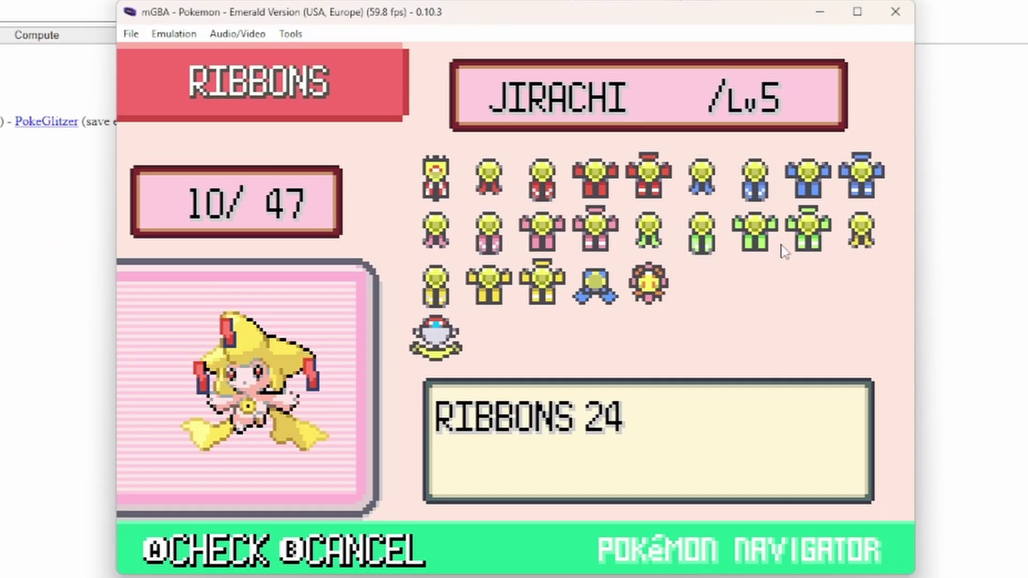
- Switch to the Pokemon Emerald game in mGBA, leave the Pokemon Navigator and open the party
key("z")
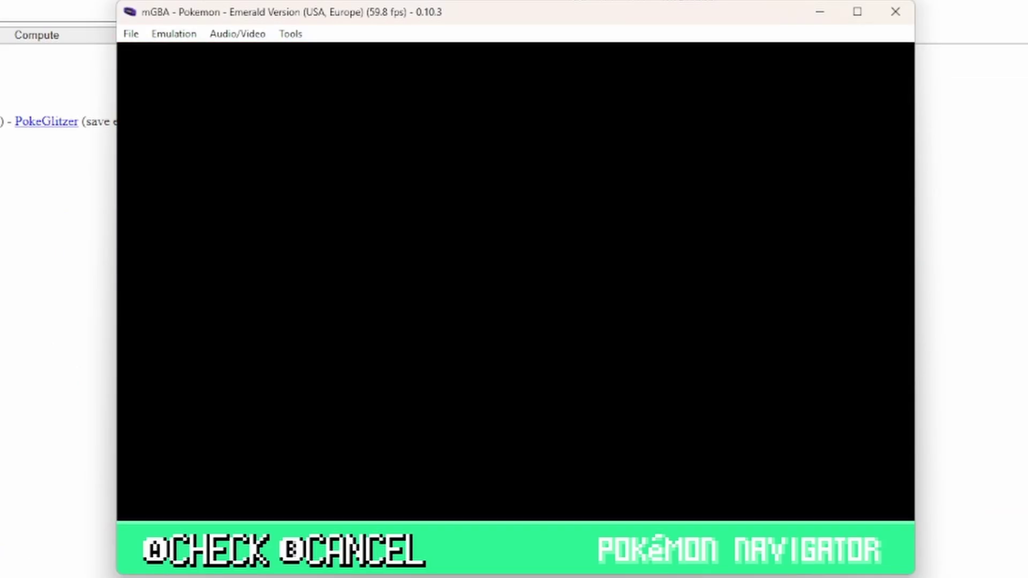
key("x")
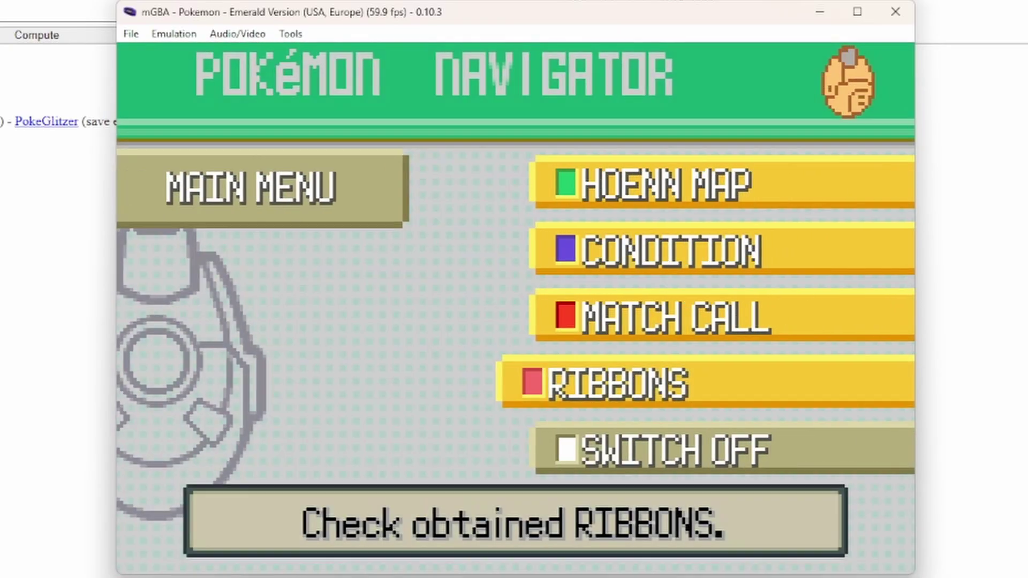
key("x")
key("Up")
key("Up")
key("z")
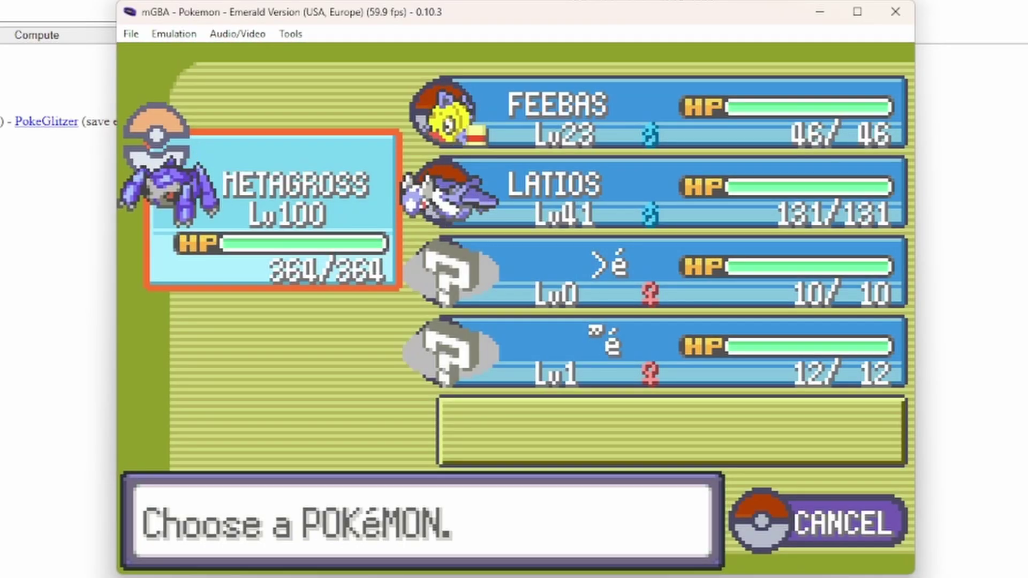
- Open the summary of the party's Latios to look up the original trainer's ID
key("Down")
key("Down")
key("z")
key("z")
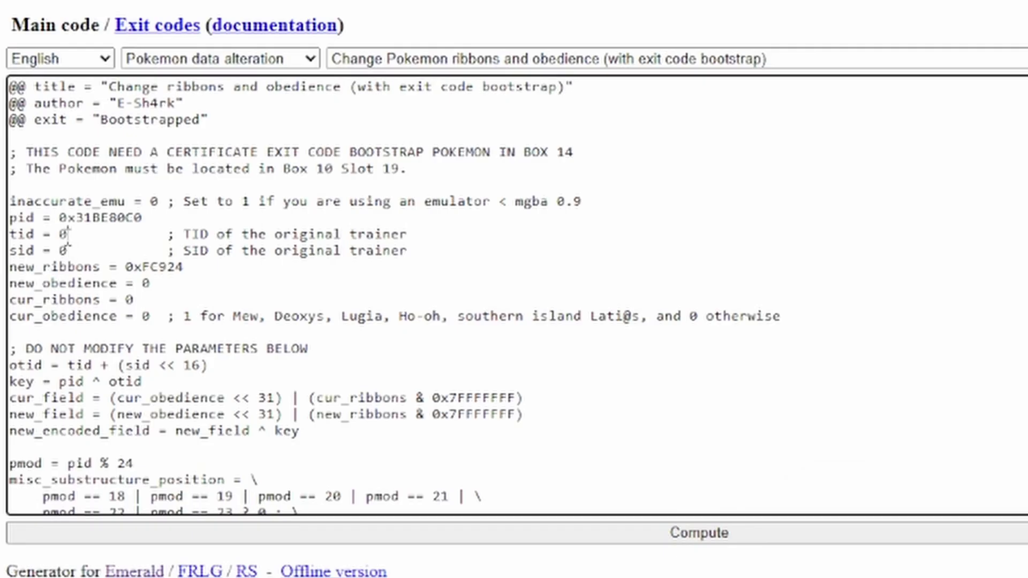
- Back in the ribbon code, set tid to 27292 and sid to 41523, checking the trainer ID in the game
key("BackSpace")
type("2")
key("alt+Tab")
key("alt+Tab")
type("7292")
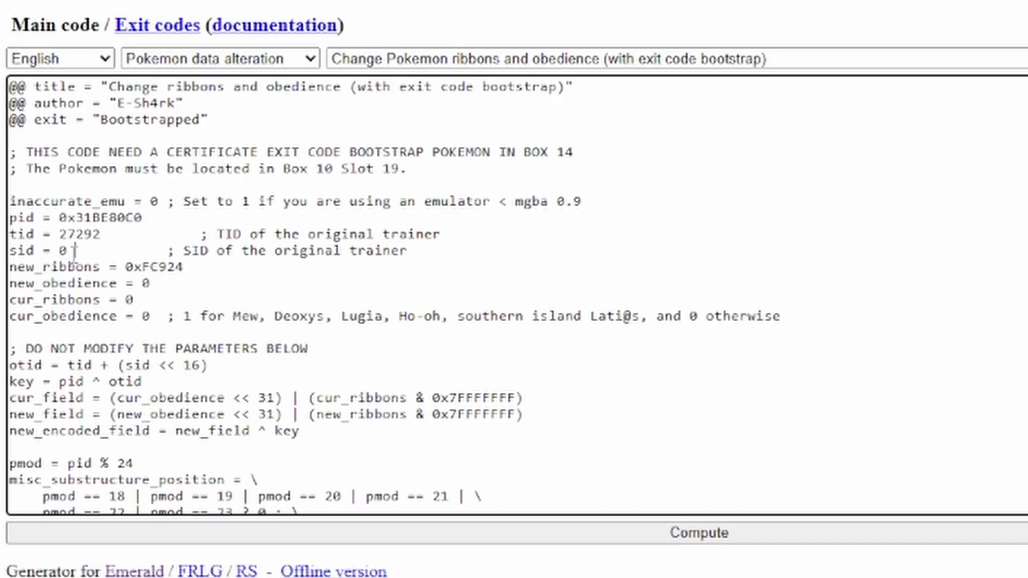
left_click_drag(76, 250, 59, 250)
type("4")
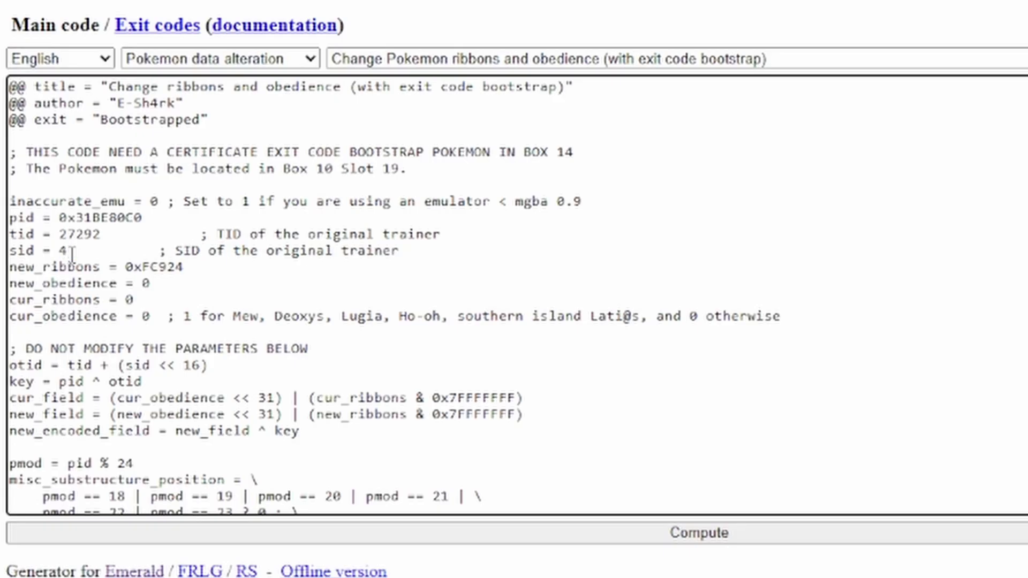
type("1523")
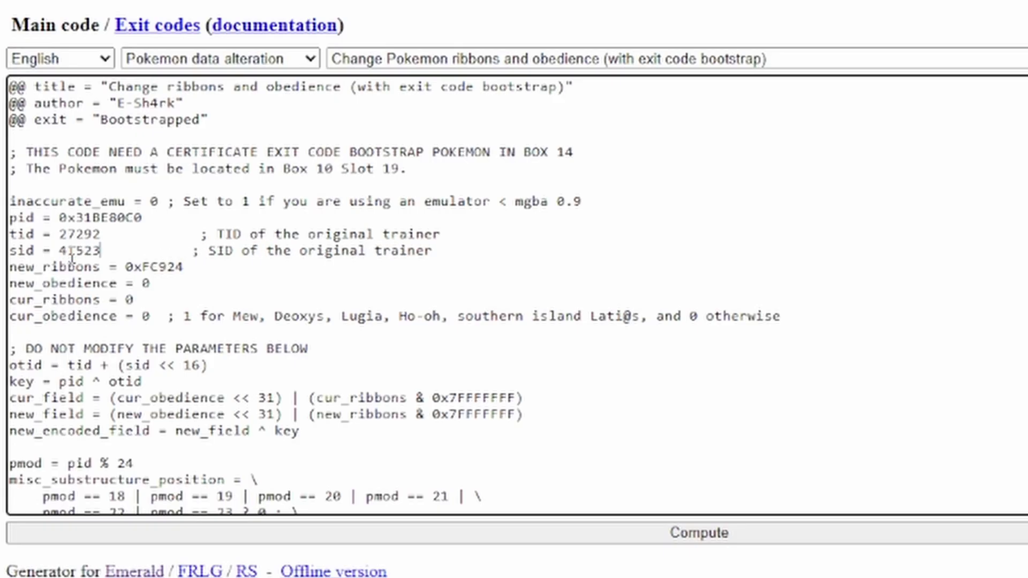
- Compute the ribbon code and highlight the generated box names
left_click(375, 528)
left_click_drag(300, 256, 565, 439)
left_click(565, 440)
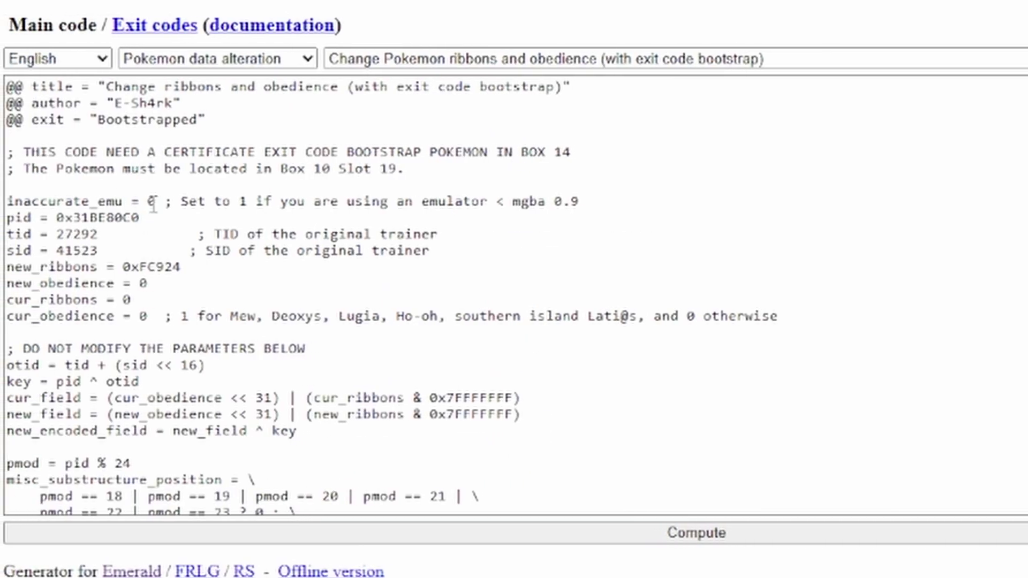
- Highlight the required location Box 10 Slot 19 in the ribbon code's comment
left_click_drag(280, 169, 410, 169)
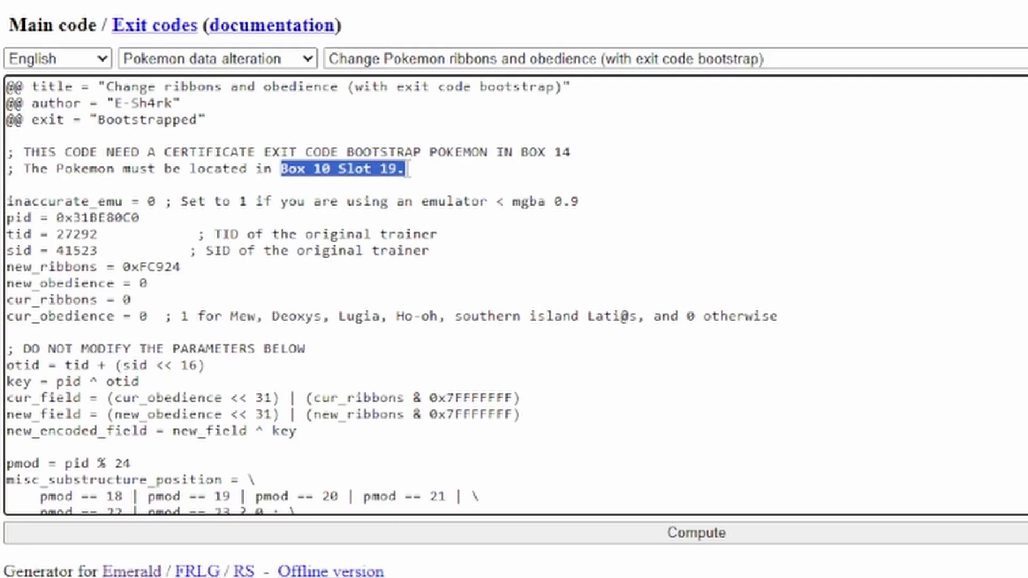
left_click(407, 169)
left_click_drag(399, 169, 273, 169)
left_click(379, 169)
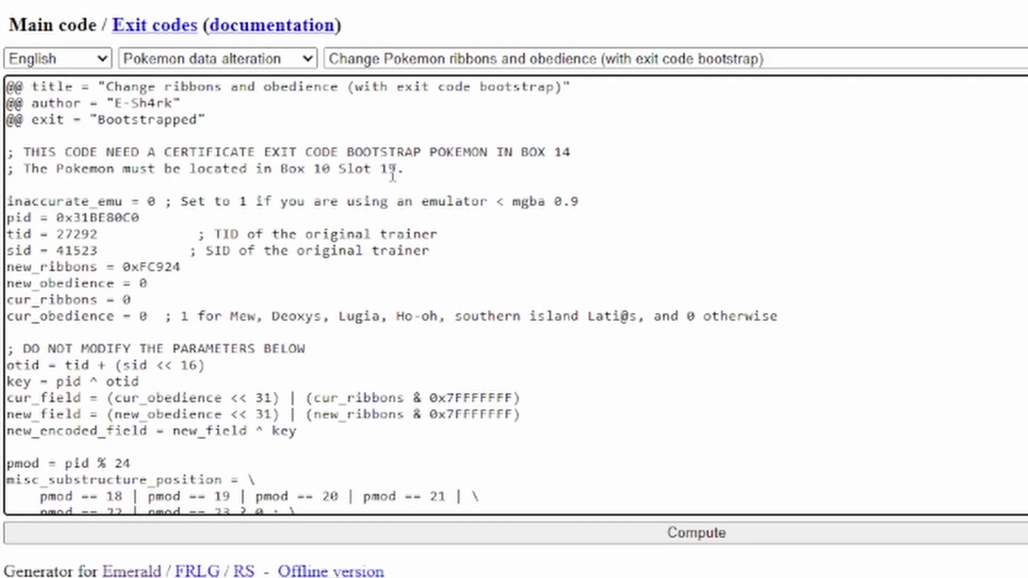
- Switch to the game's PC box and place the held Ditto in the first column, directly above Jirachi
key("alt+Tab")
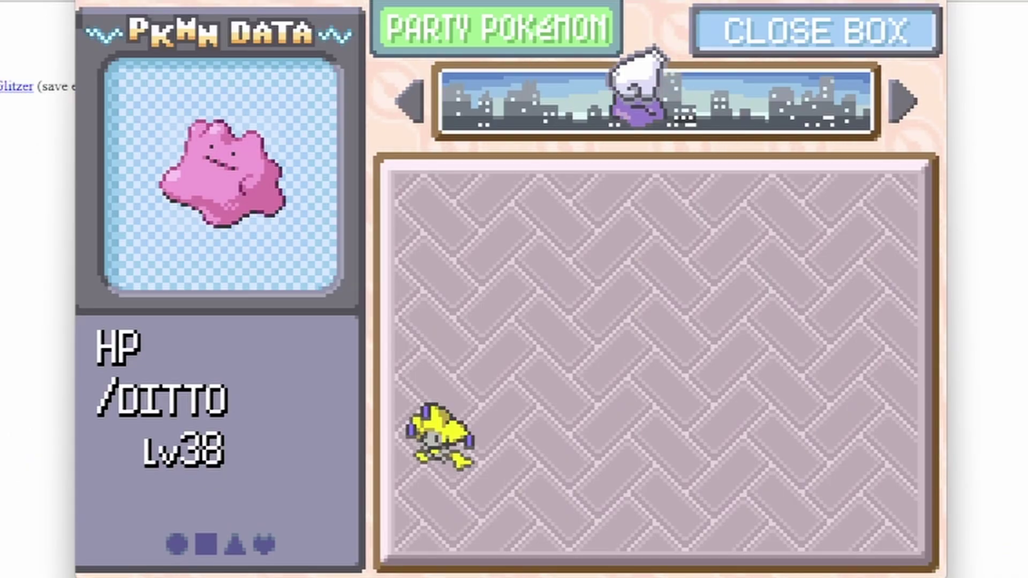
key("Down")
key("Left")
key("Left")
key("Left")
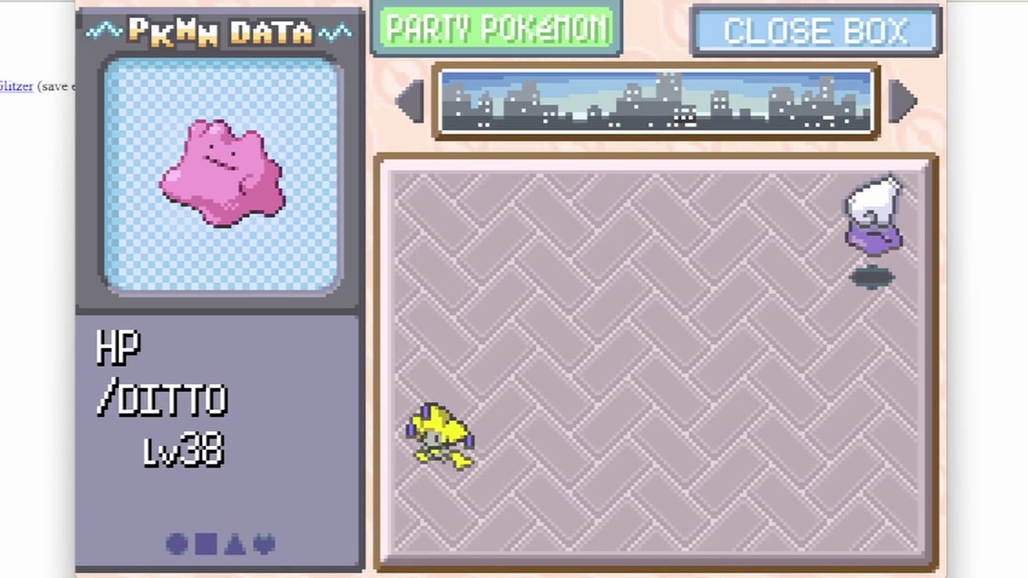
key("Right")
key("Down")
key("Down")
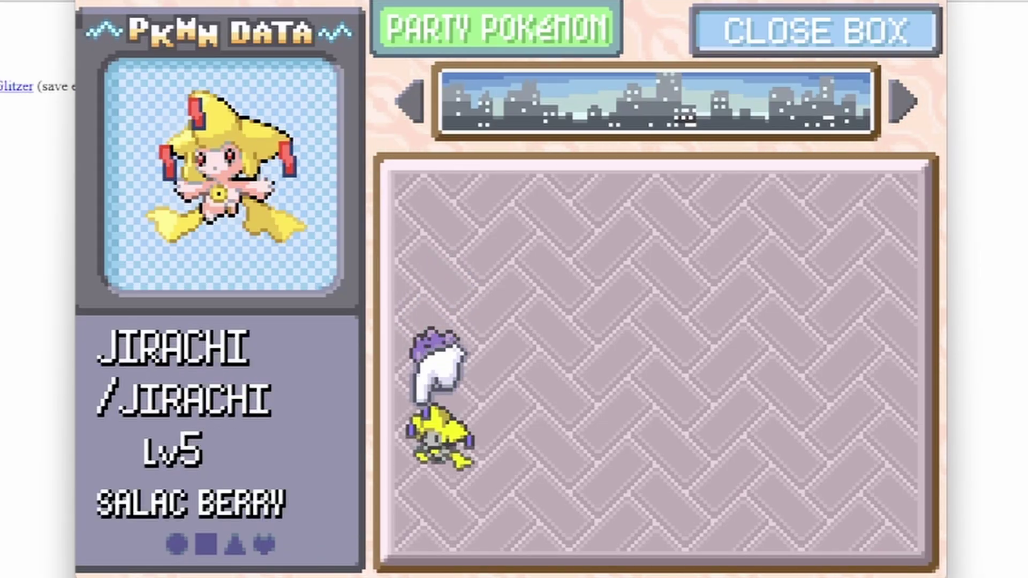
- Count through the box slots row by row, six per row, to check that the Ditto sits in slot 19
key("Up")
key("Up")
key("Up")
key("Up")
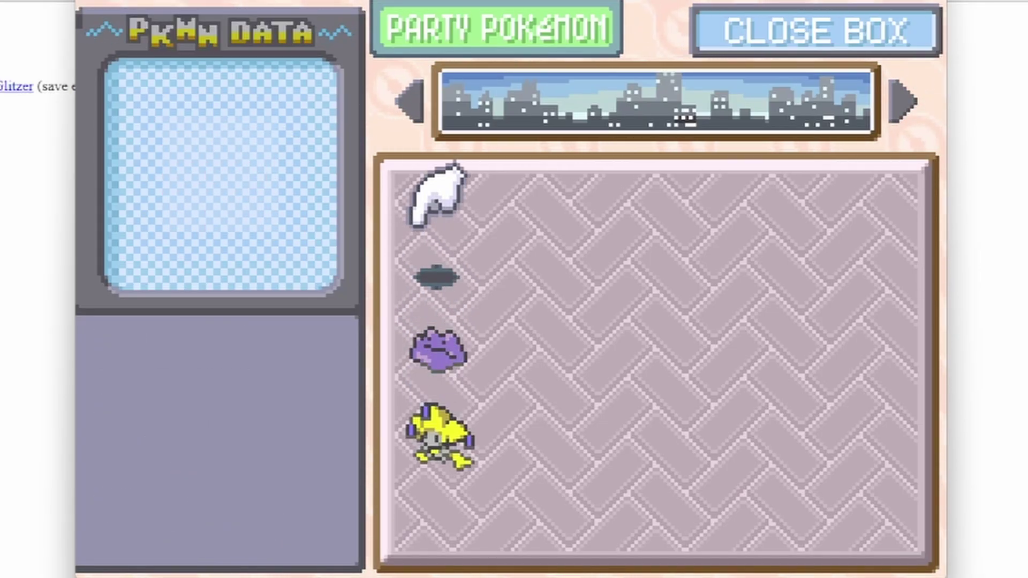
key("Down")
key("Right")
key("Right")
key("Right")
key("Right")
key("Right")
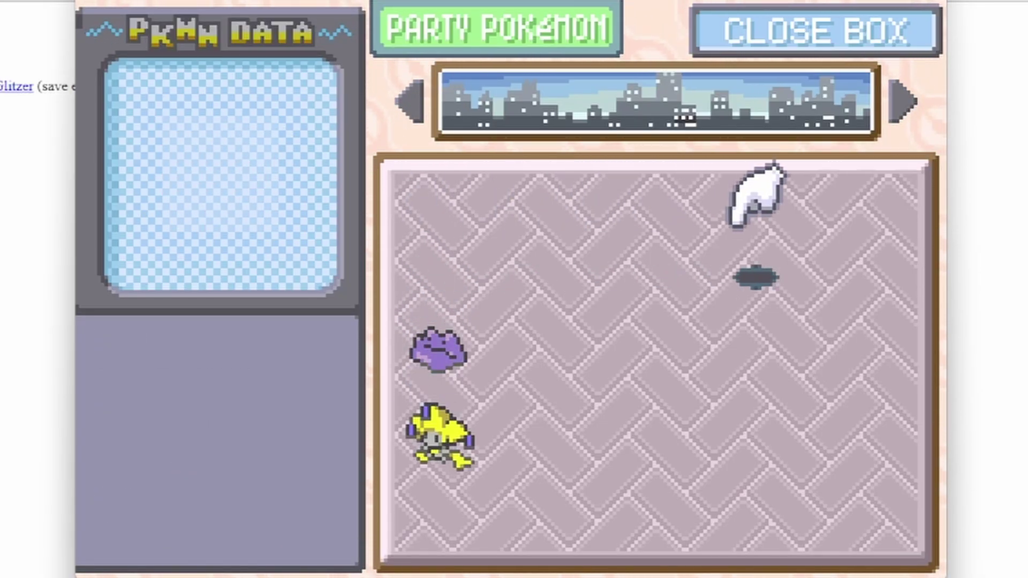
key("Up")
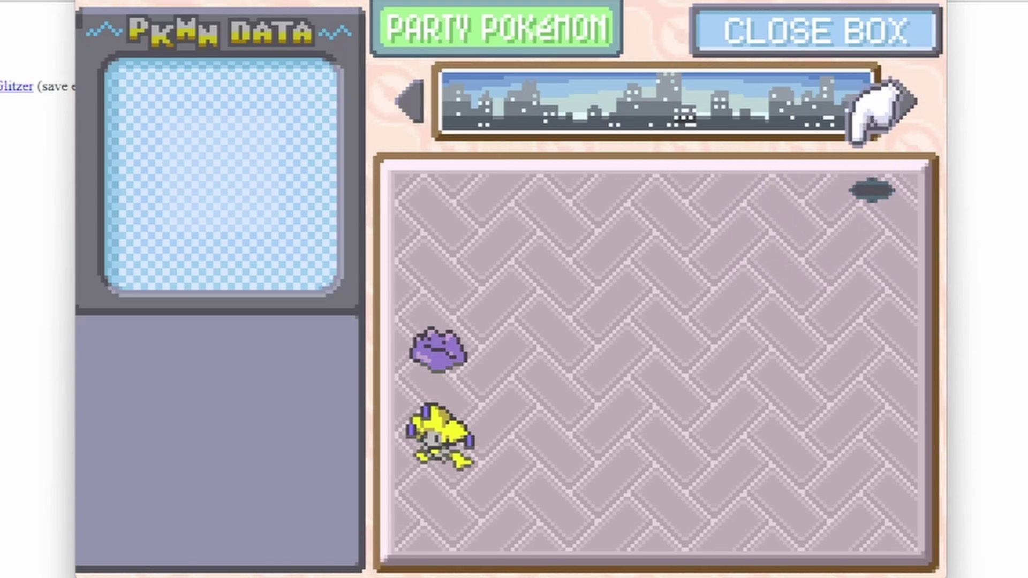
key("Down")
key("Down")
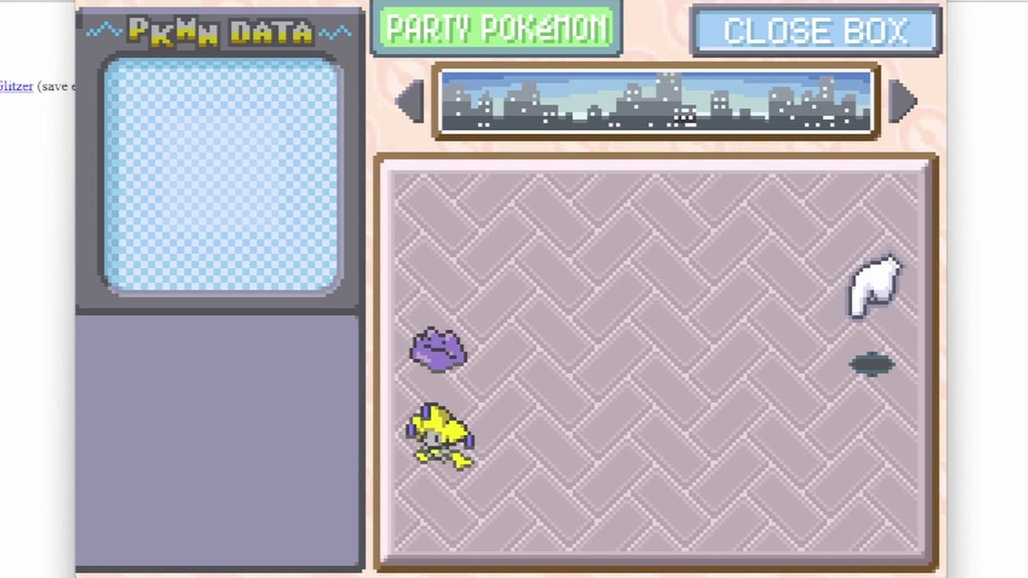
key("Right")
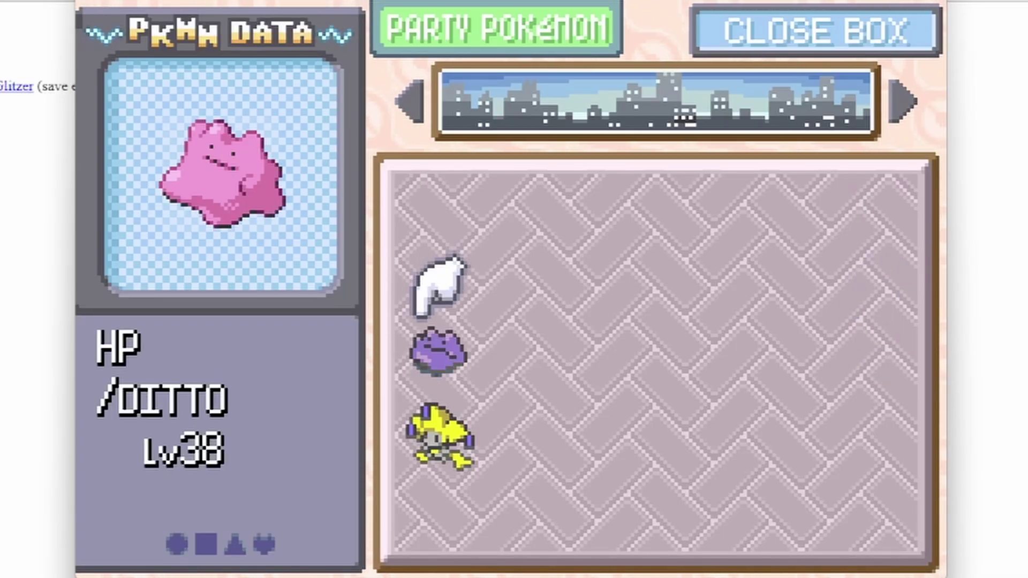
key("Down")
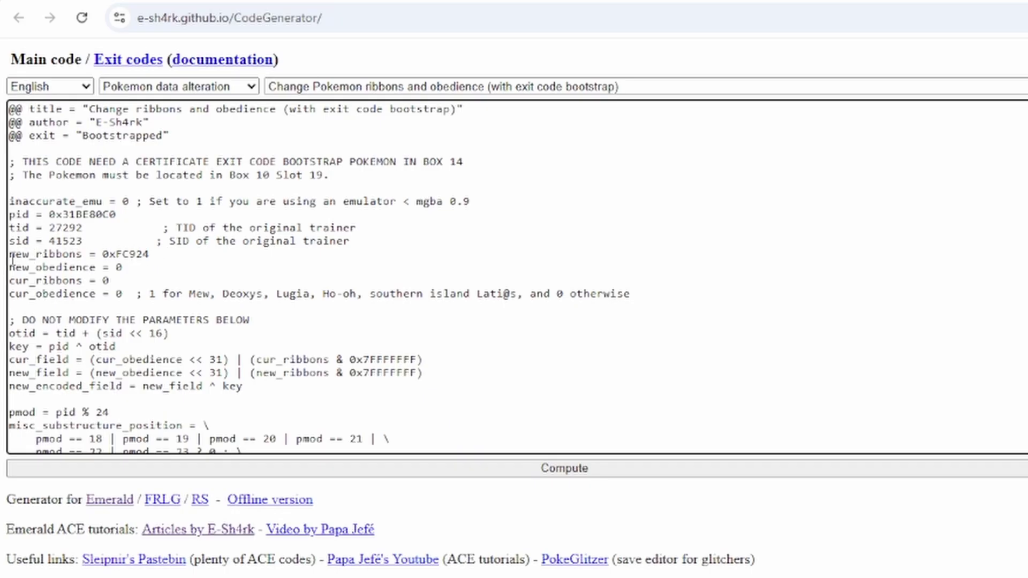
- Copy the max legal ribbons code for battle tower entry from the Ribbons - Emerald document and set new_ribbons to 0x20fc924
left_click_drag(10, 259, 83, 259)
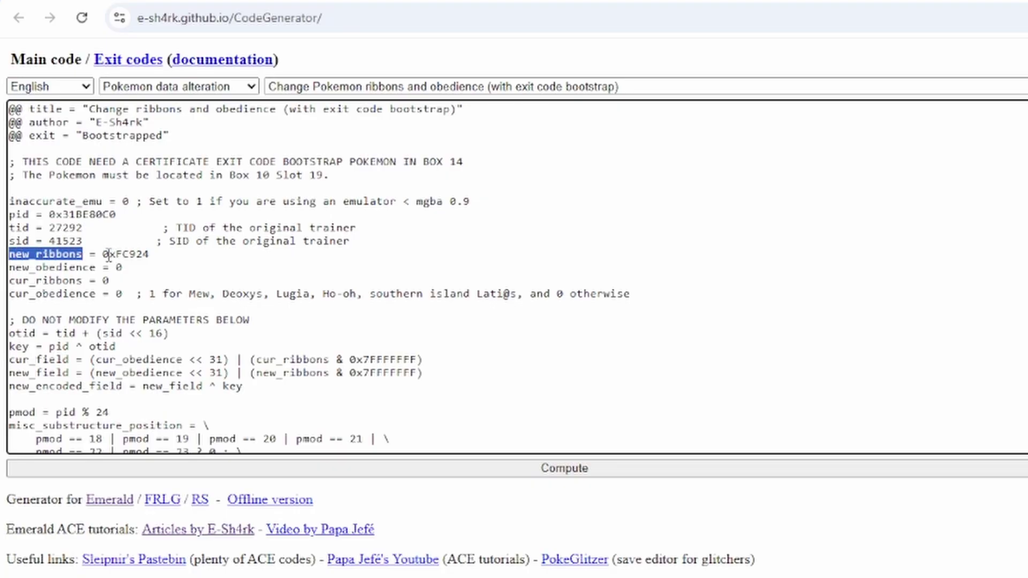
left_click_drag(155, 256, 102, 255)
key("ctrl+Tab")
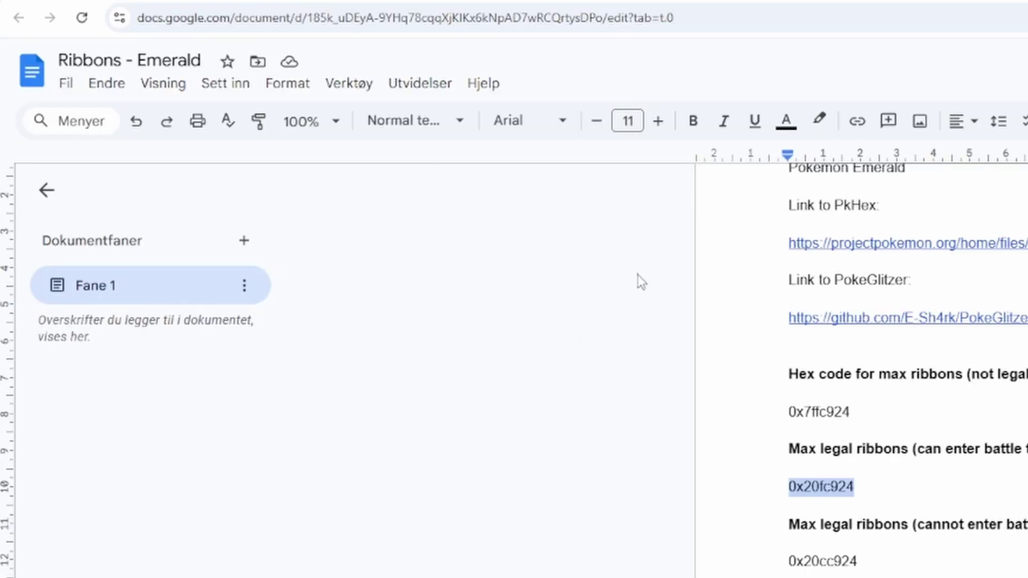
left_click(286, 405)
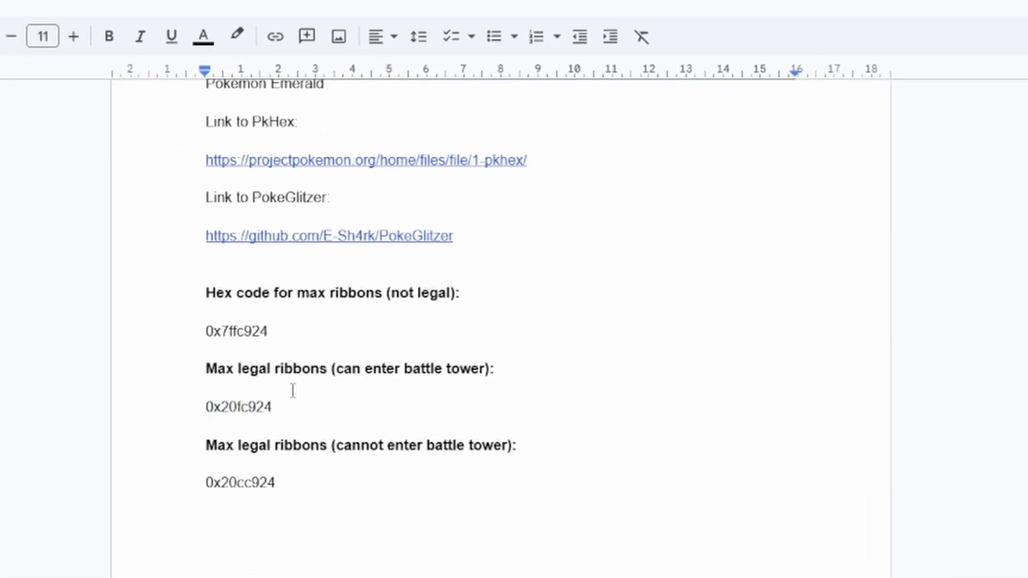
left_click_drag(283, 408, 209, 409)
key("ctrl+c")
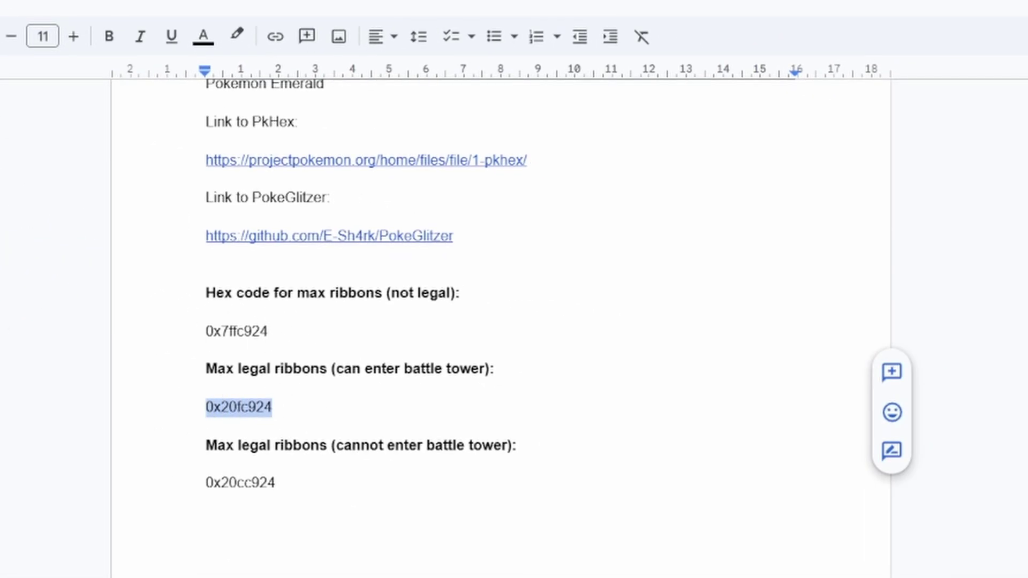
key("alt+Tab")
left_click_drag(175, 208, 111, 208)
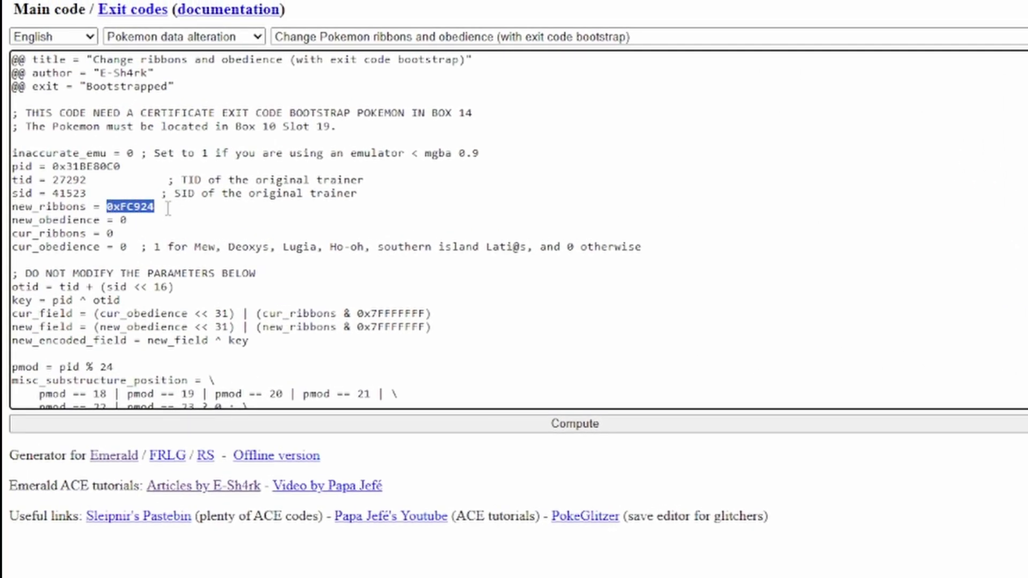
key("ctrl+v")
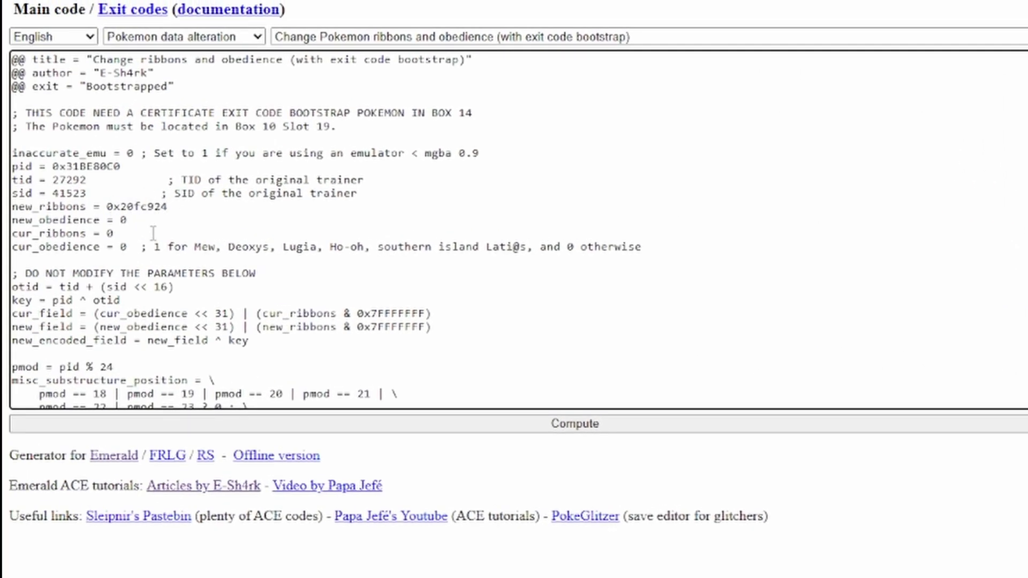
- Highlight the cur_ribbons value in the ribbon code, then switch to PKHeX and view the Ditto beside the last one
left_click_drag(153, 232, 109, 233)
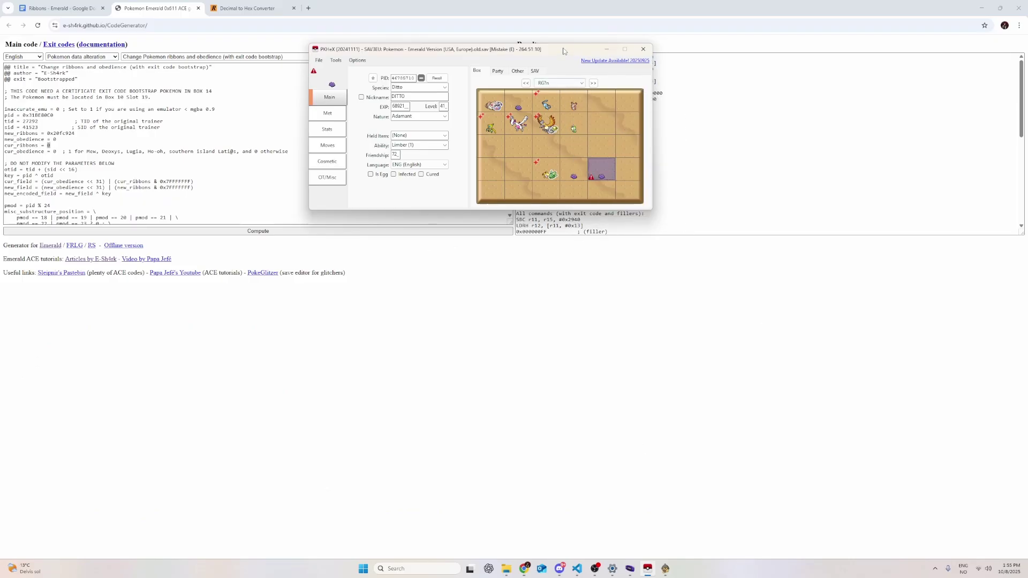
left_click_drag(563, 47, 637, 234)
right_click(634, 339)
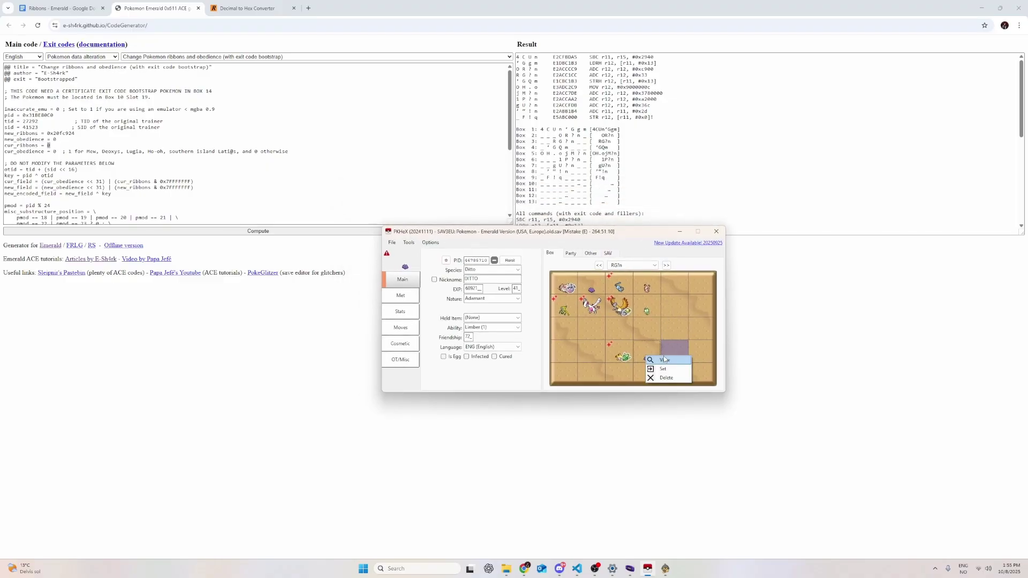
left_click(636, 338)
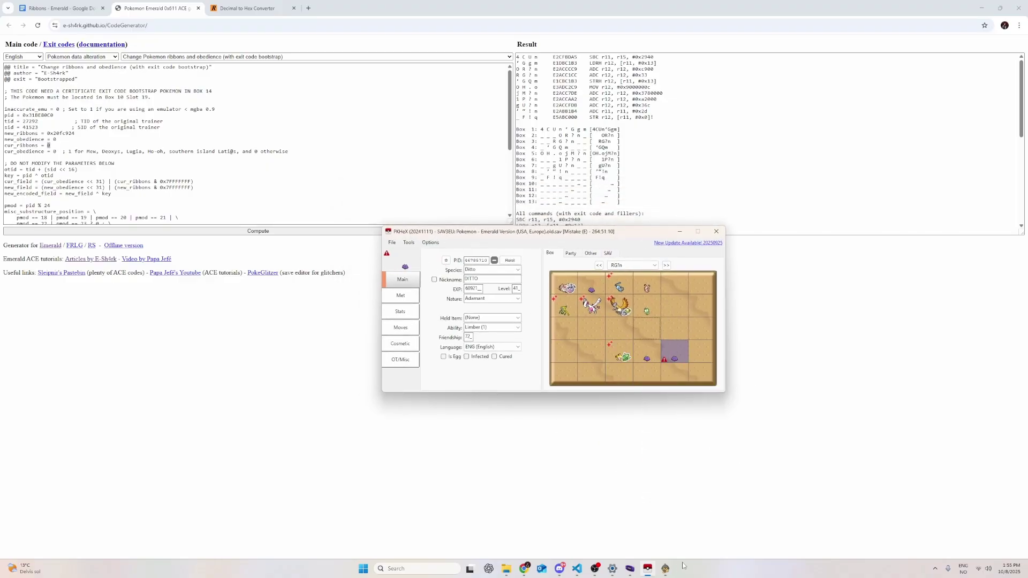
- Switch to PokeGlitzer, open the Ditto's miscellaneous data and copy its Ribbons value
left_click(665, 568)
left_click_drag(780, 257, 830, 237)
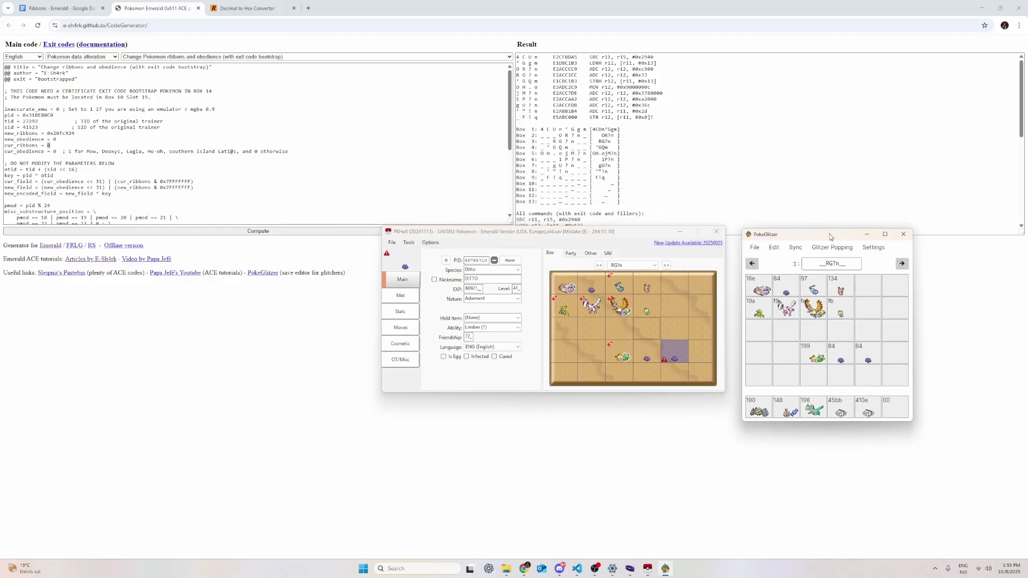
double_click(839, 359)
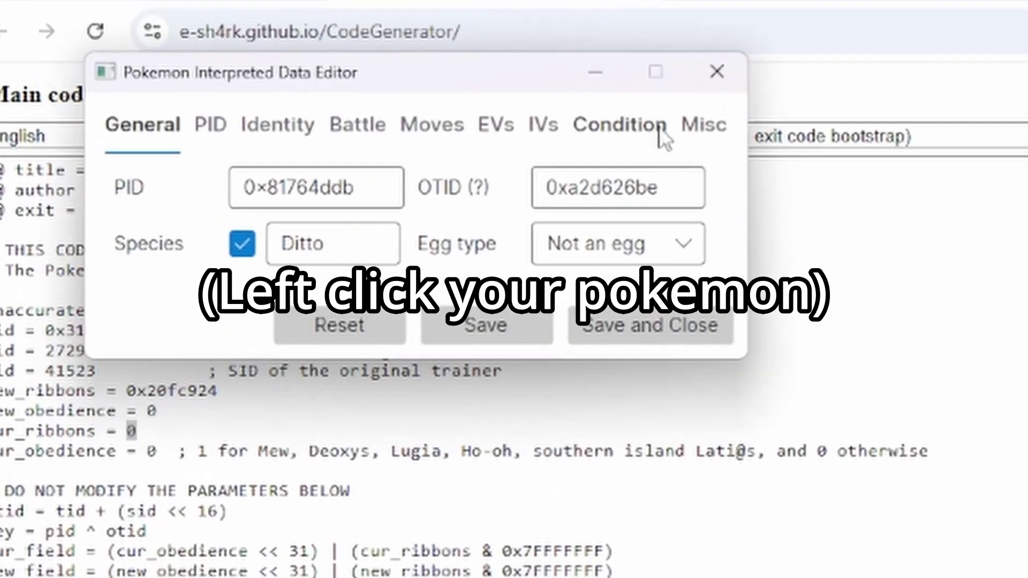
left_click(236, 57)
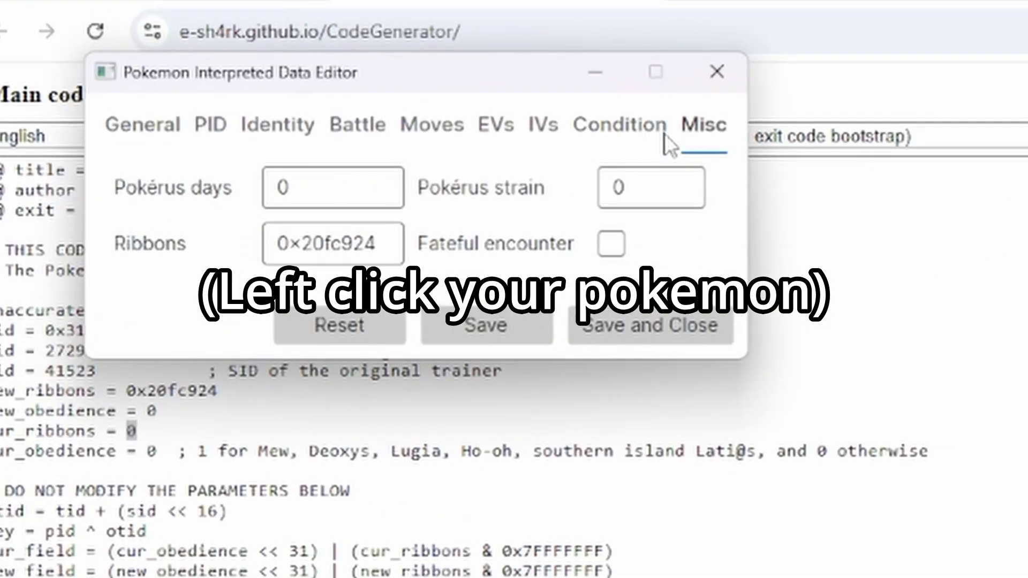
double_click(387, 247)
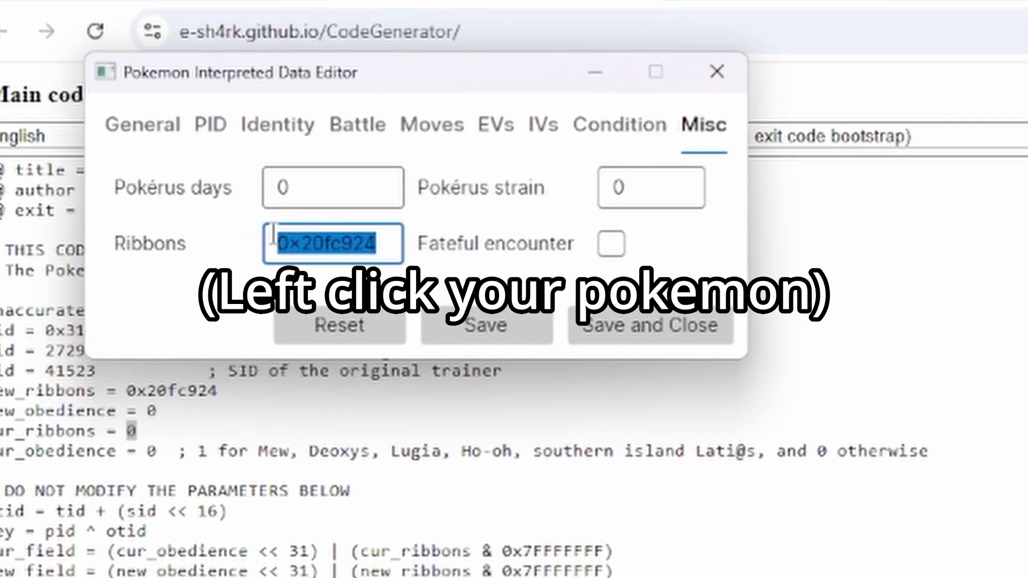
left_click(396, 246)
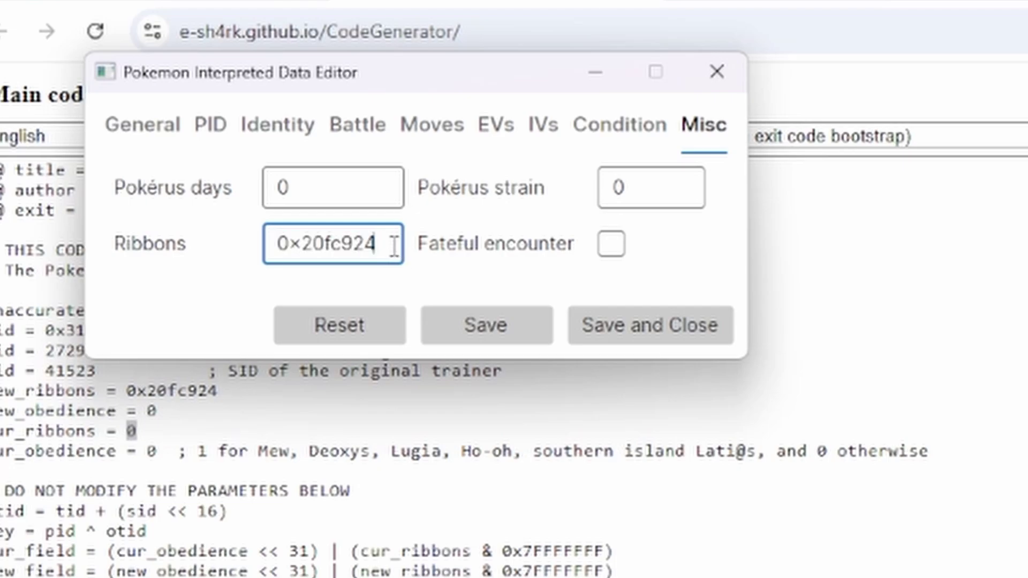
left_click_drag(395, 240, 266, 240)
key("ctrl+c")
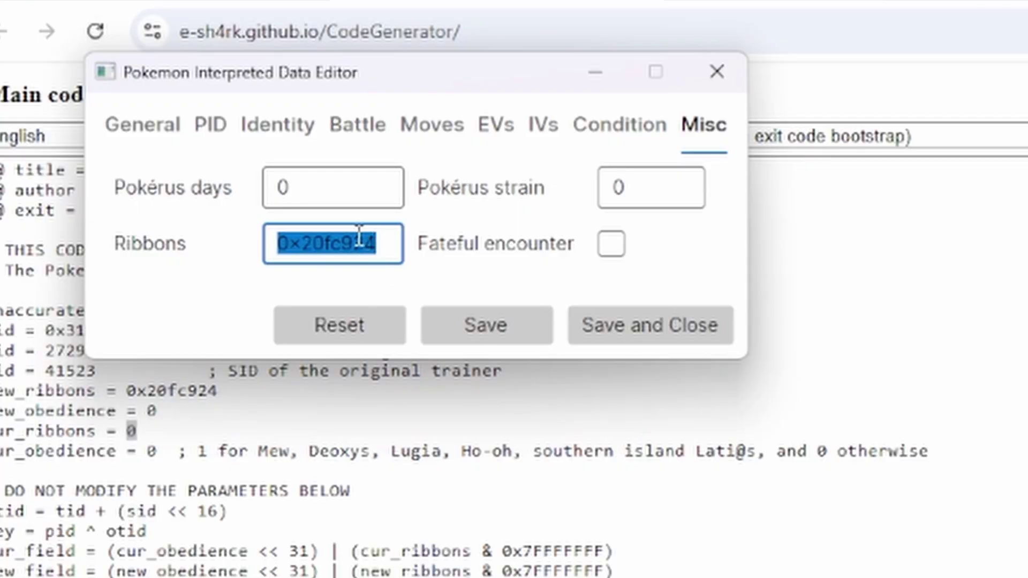
- Back in the ribbon code, try the copied value 0x20fc924 for cur_ribbons and restore it to 0
left_click(348, 405)
left_click(139, 431)
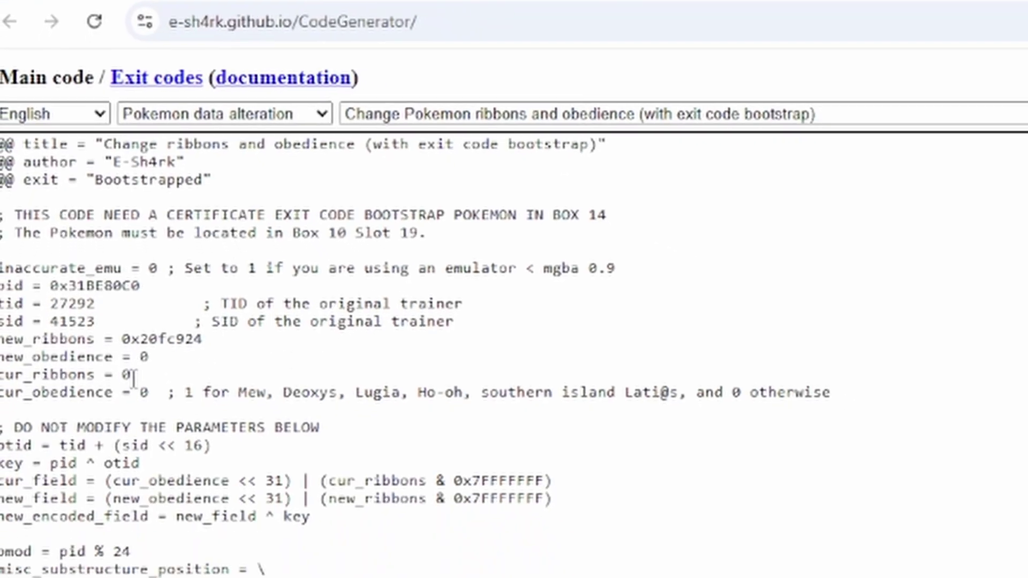
key("BackSpace")
key("ctrl+v")
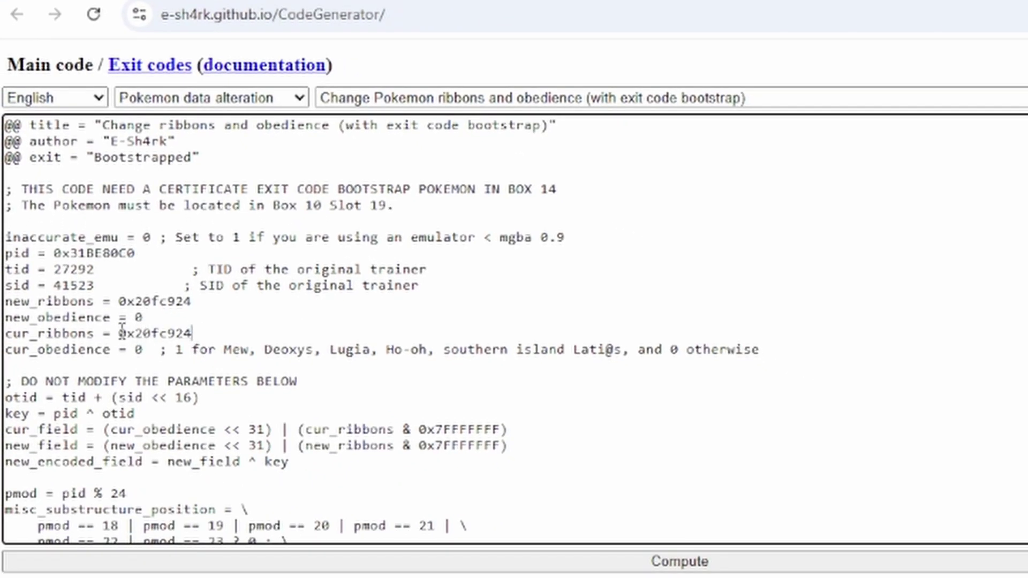
left_click_drag(197, 336, 122, 327)
type("0")
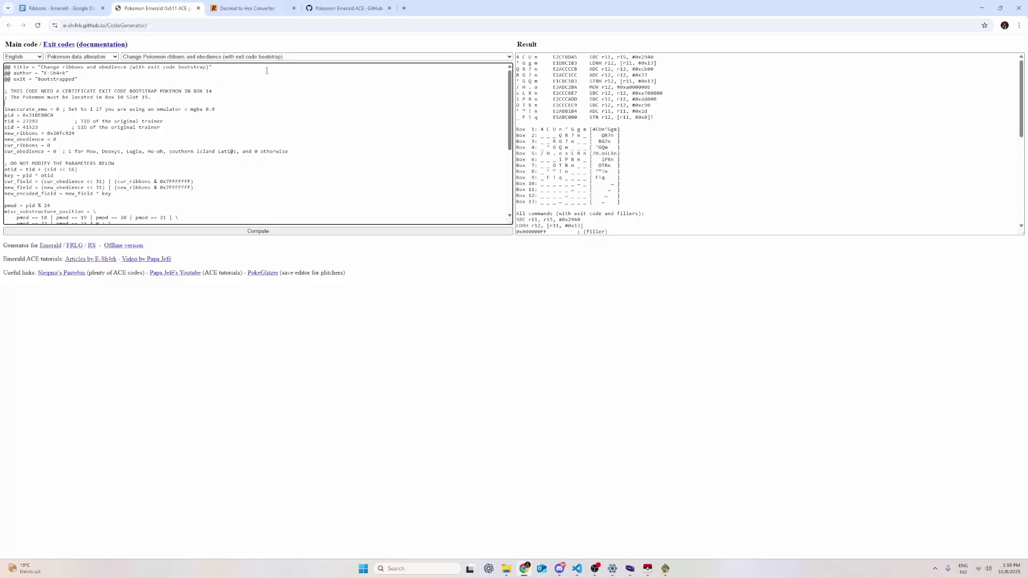
- Switch to the Pokemon Emerald ACE gist, go to Advanced codes and highlight the heading on making long codes with wallpapers
left_click(342, 4)
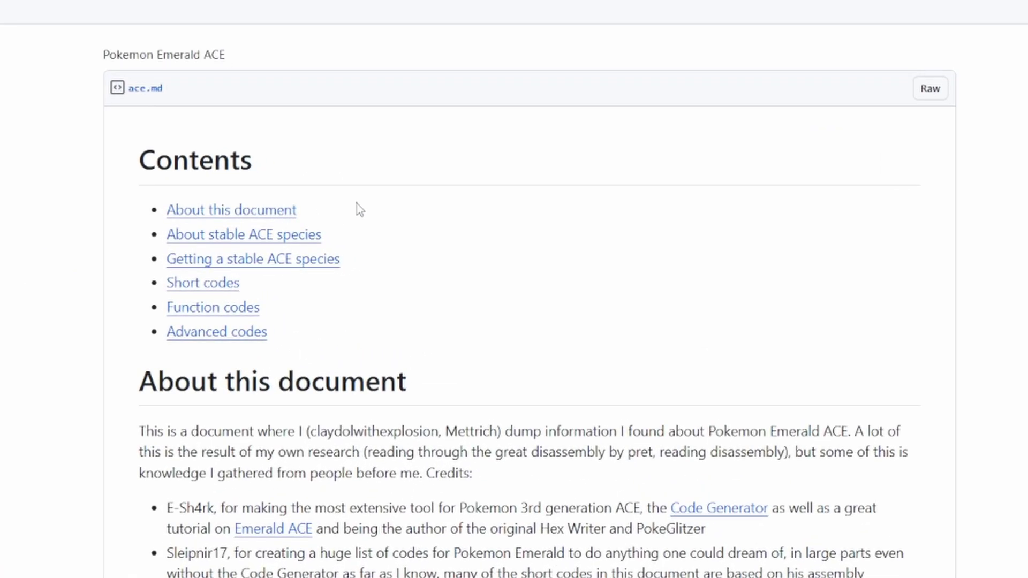
left_click(209, 302)
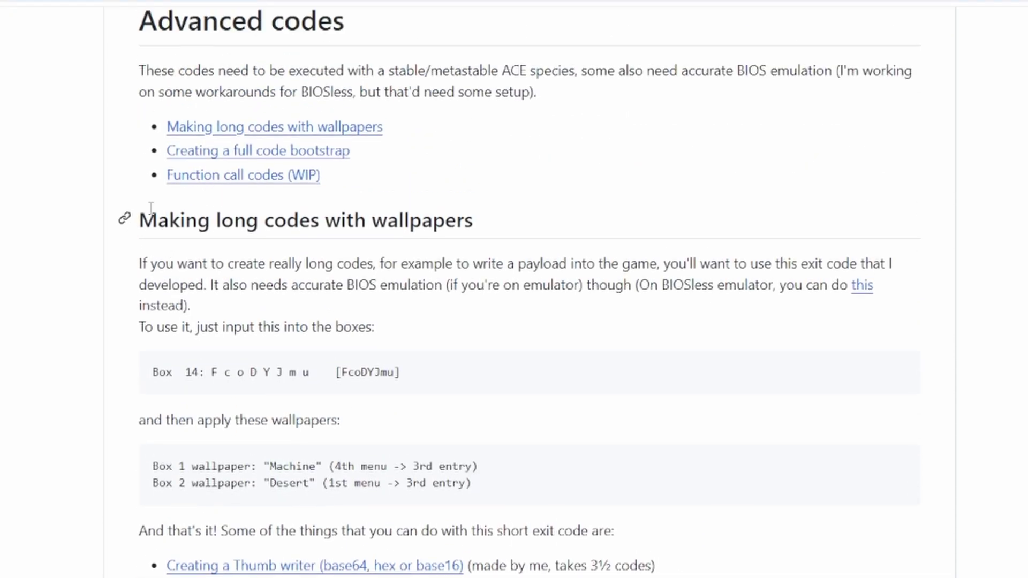
left_click_drag(144, 219, 493, 224)
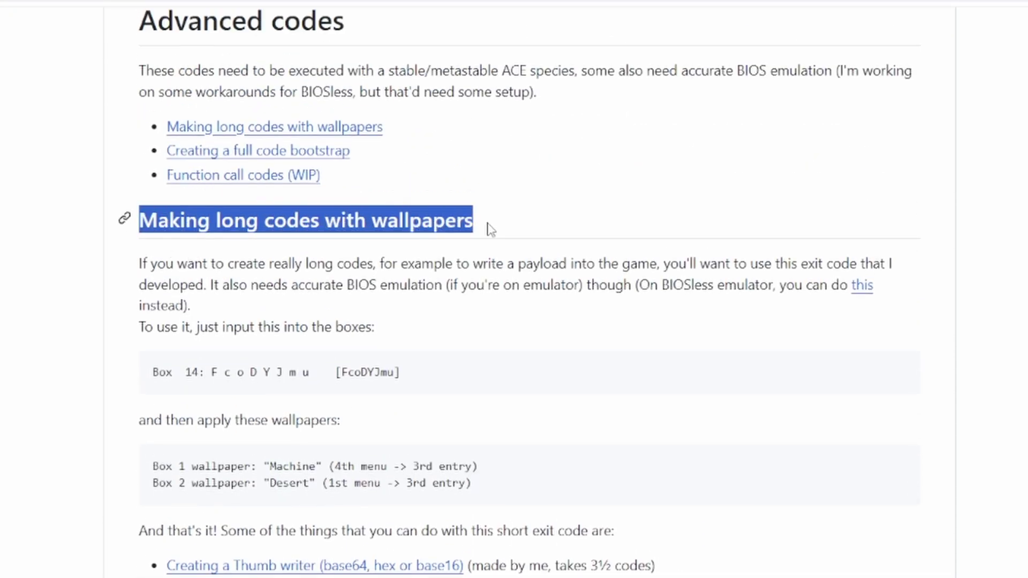
left_click(451, 233)
- Highlight the Box 14 name FcoDYJmu and the wallpapers required for Box 1 and Box 2 in the gist
scroll(451, 233, "down", 1)
scroll(451, 233, "down", 3)
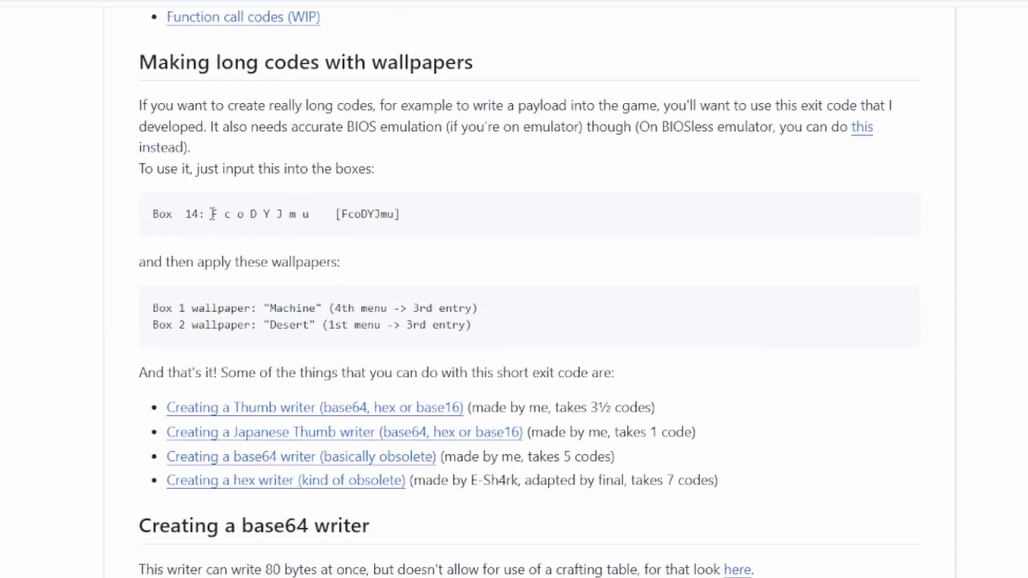
left_click_drag(212, 214, 314, 229)
left_click(315, 229)
left_click_drag(275, 305, 309, 324)
left_click(514, 309)
scroll(514, 309, "up", 1)
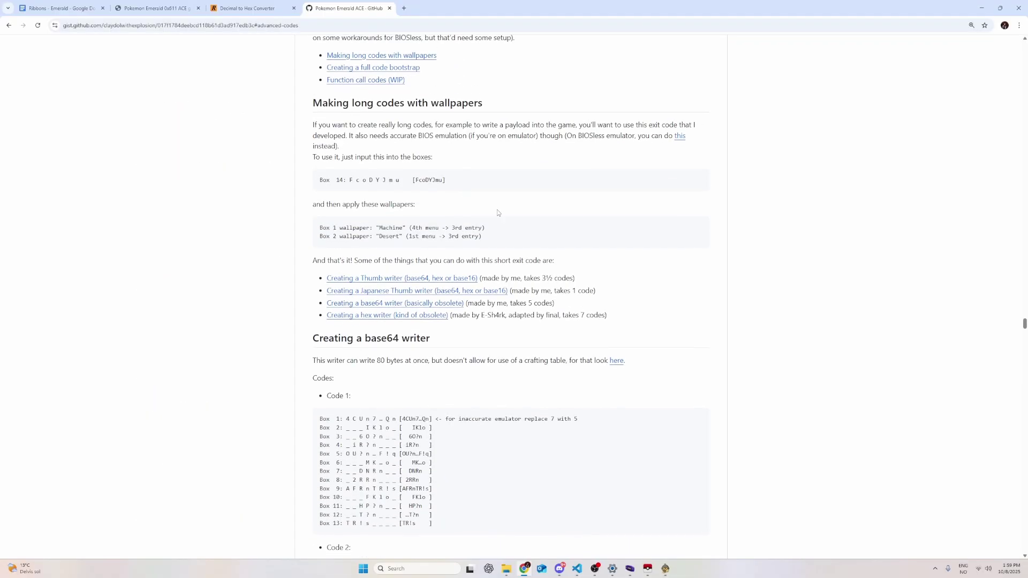
- Return to the code generator and highlight the pid, tid and sid values in the ribbon code
left_click(169, 3)
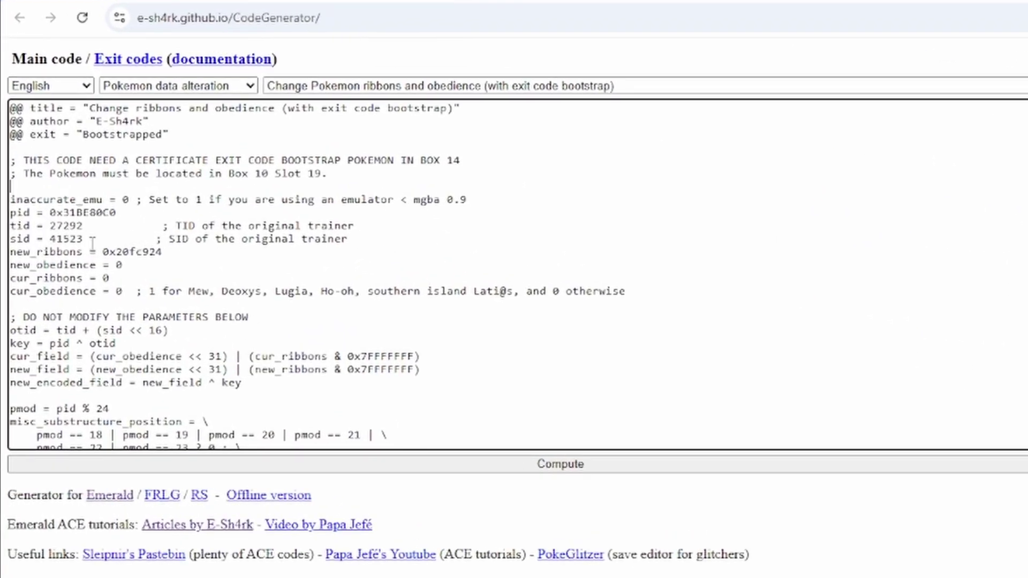
left_click_drag(126, 214, 42, 212)
left_click(44, 212)
left_click_drag(126, 215, 52, 202)
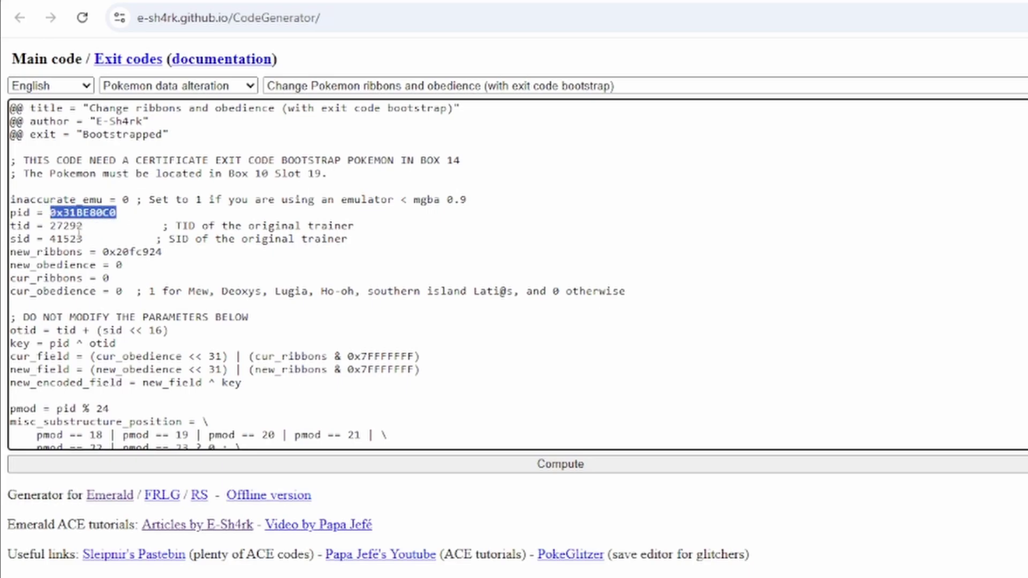
left_click_drag(83, 238, 56, 213)
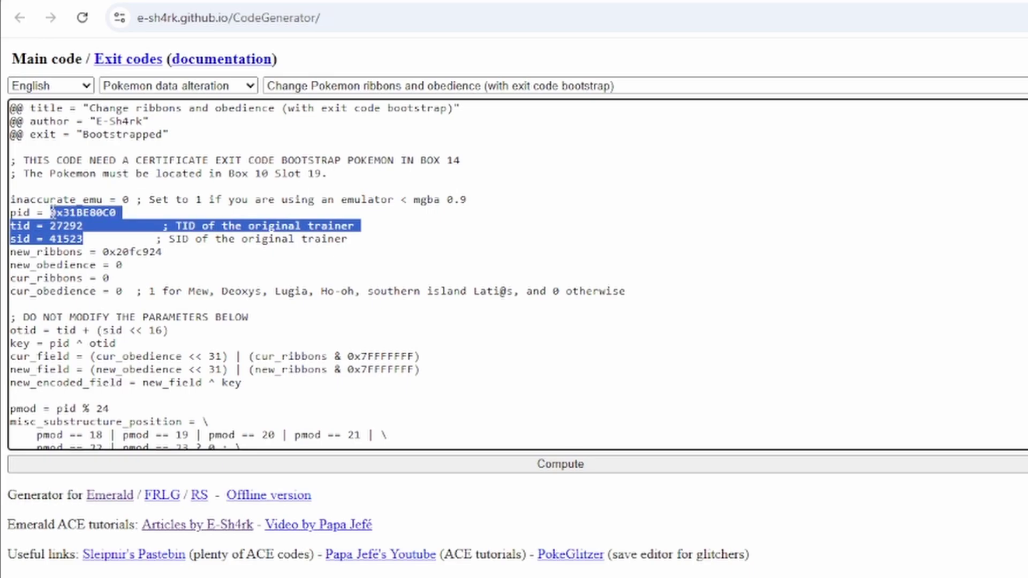
left_click(94, 227)
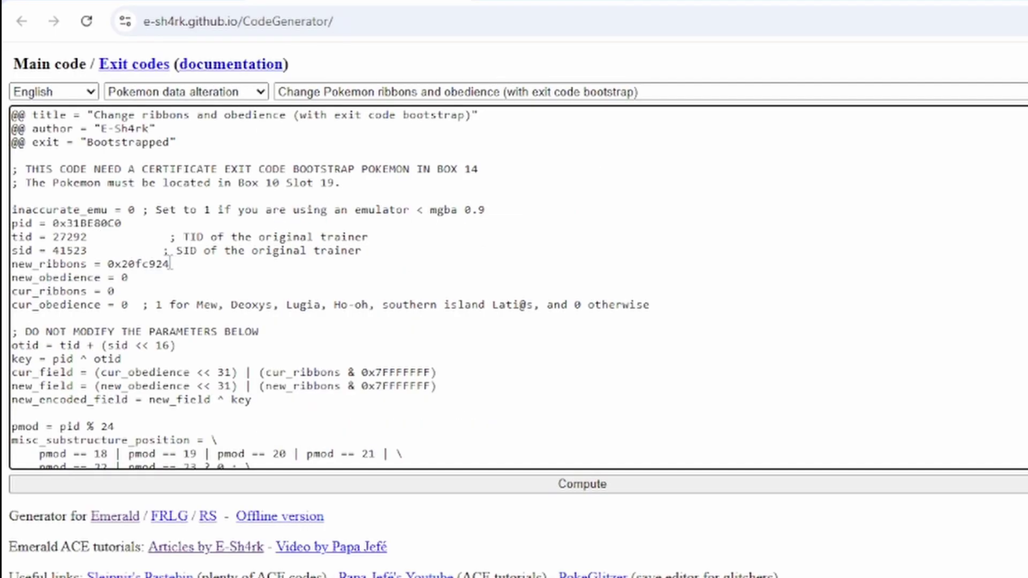
- Highlight the new_ribbons value 0x20fc924 in the ribbon code
left_click_drag(171, 263, 97, 259)
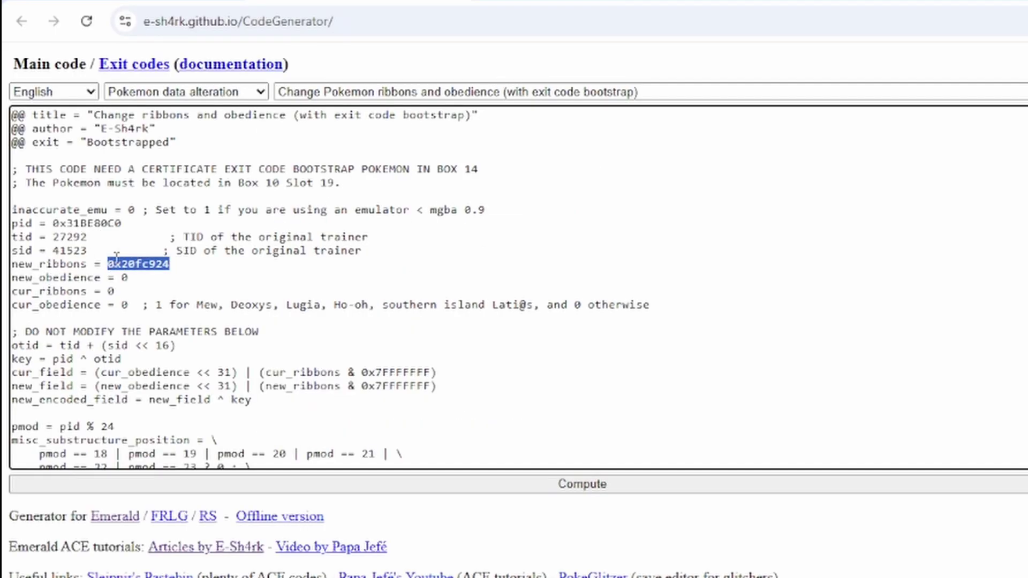
left_click(113, 263)
left_click_drag(170, 263, 110, 266)
left_click(183, 264)
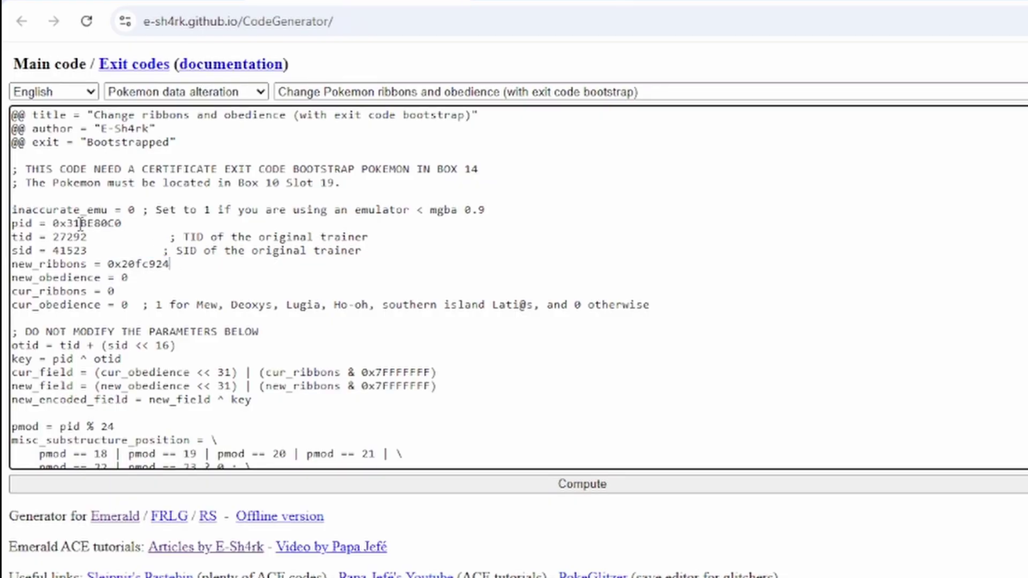
- Compute the box names for the ribbon code and highlight the Box 14 name FcoDYJmu in the gist
left_click(660, 484)
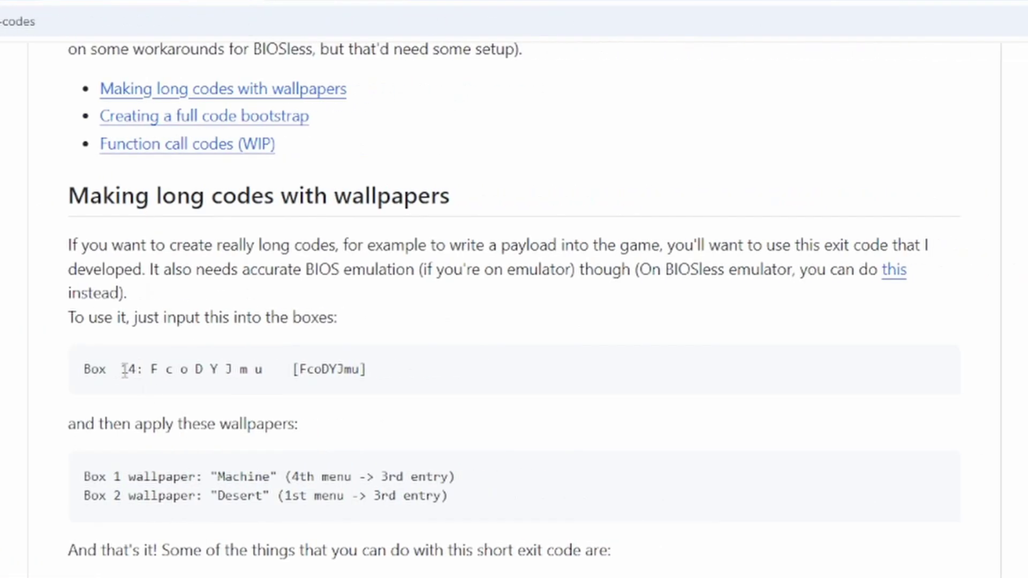
left_click_drag(84, 371, 408, 375)
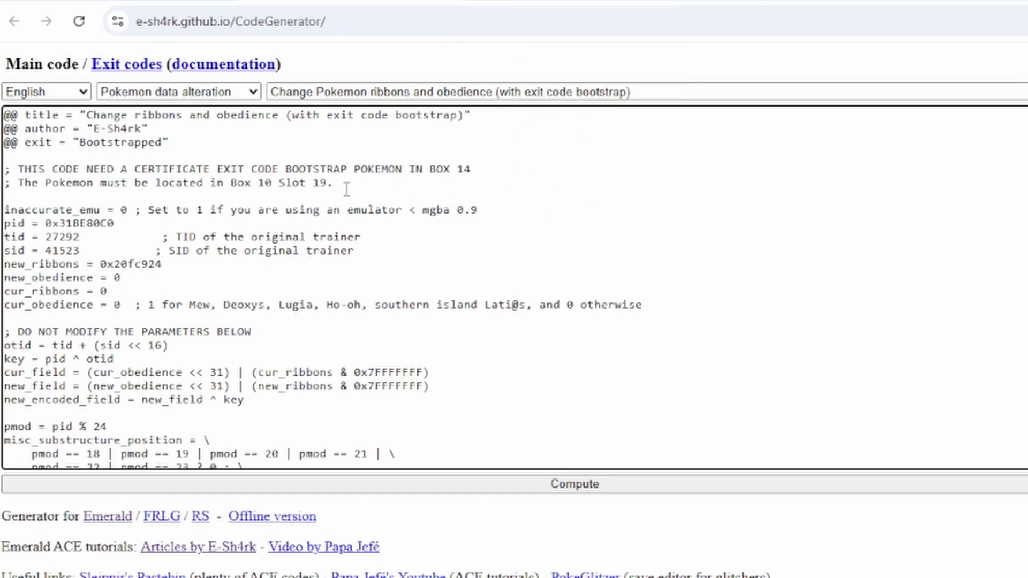
- Highlight the required location Box 10 Slot 19 and the parameter lines from inaccurate_emu to cur_ribbons in the ribbon code
left_click_drag(237, 183, 328, 186)
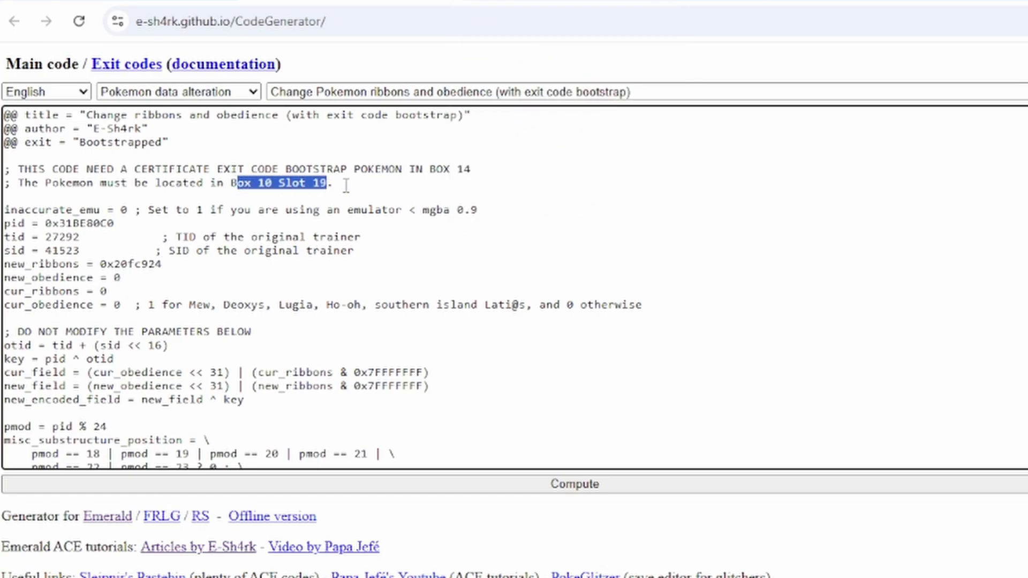
left_click(346, 186)
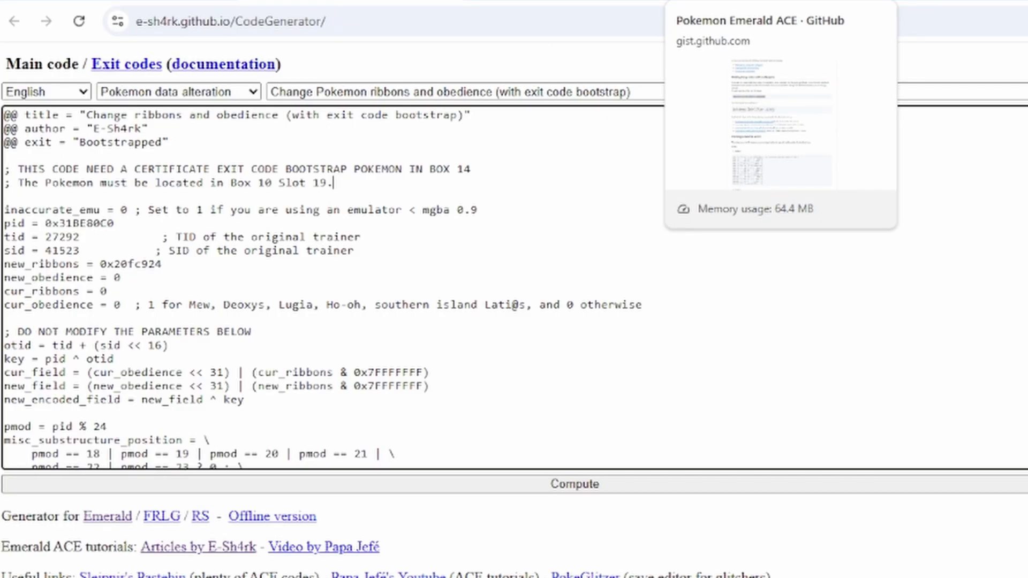
left_click_drag(179, 266, 4, 213)
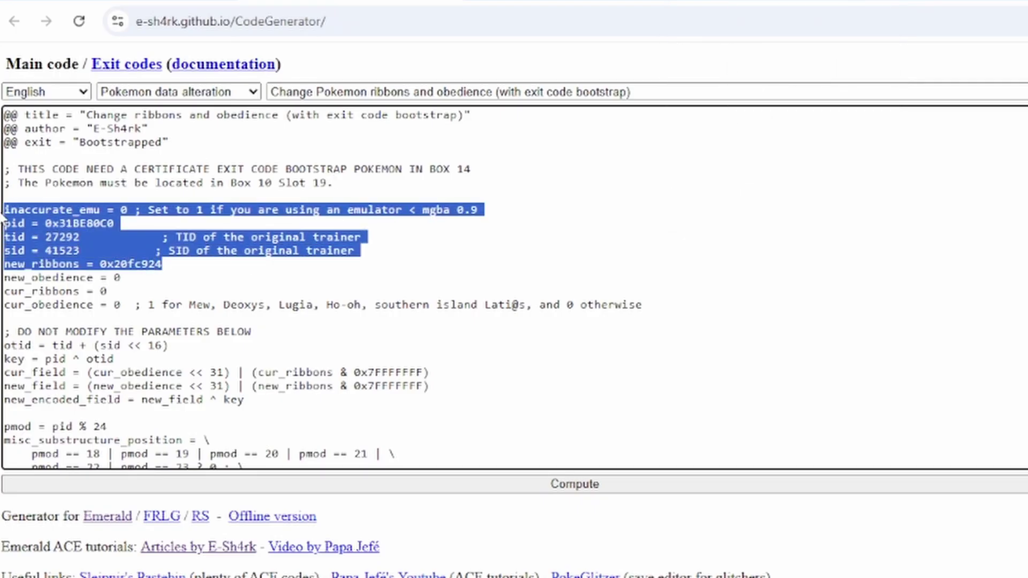
left_click(108, 225)
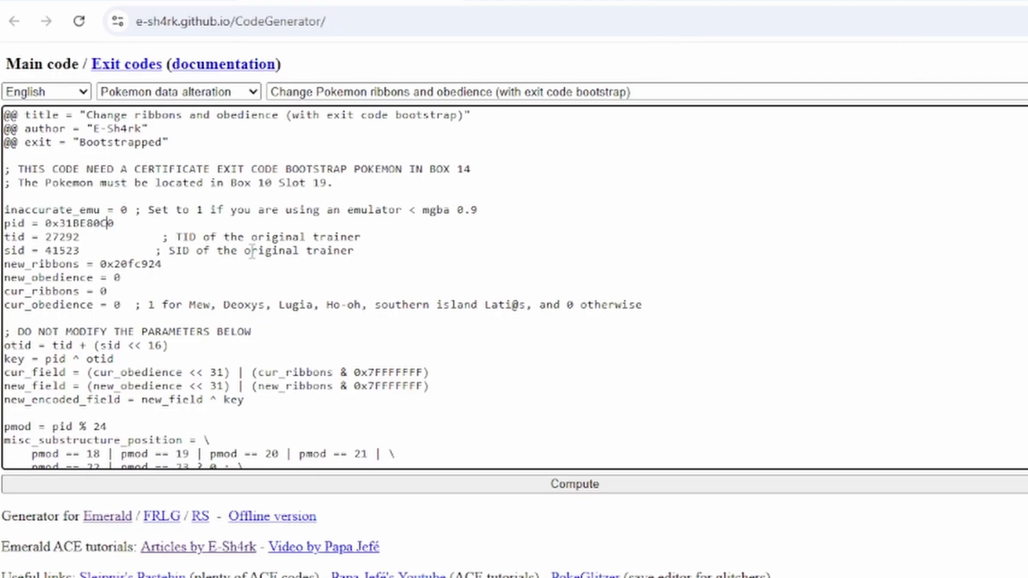
left_click_drag(202, 289, 7, 212)
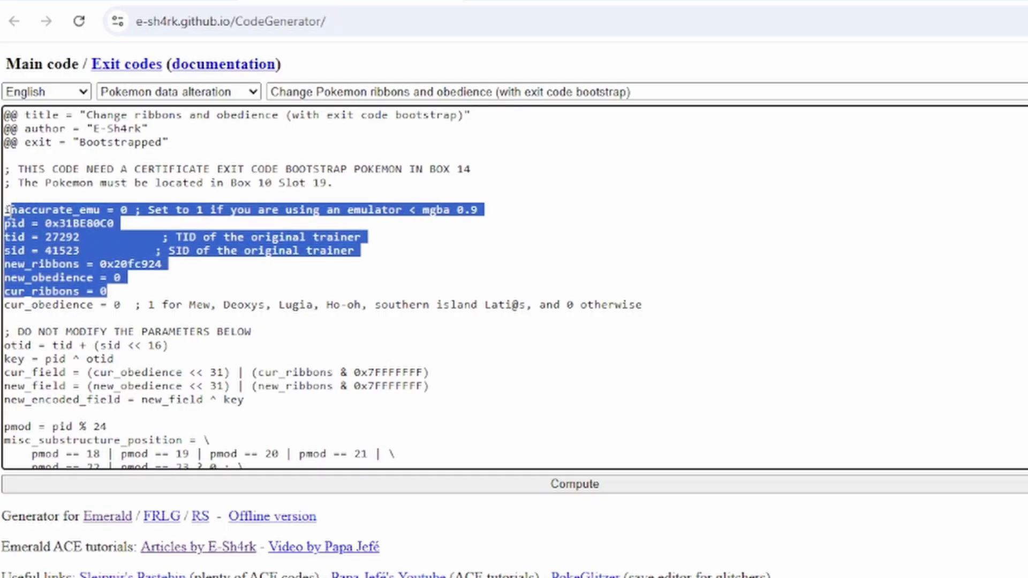
left_click(148, 250)
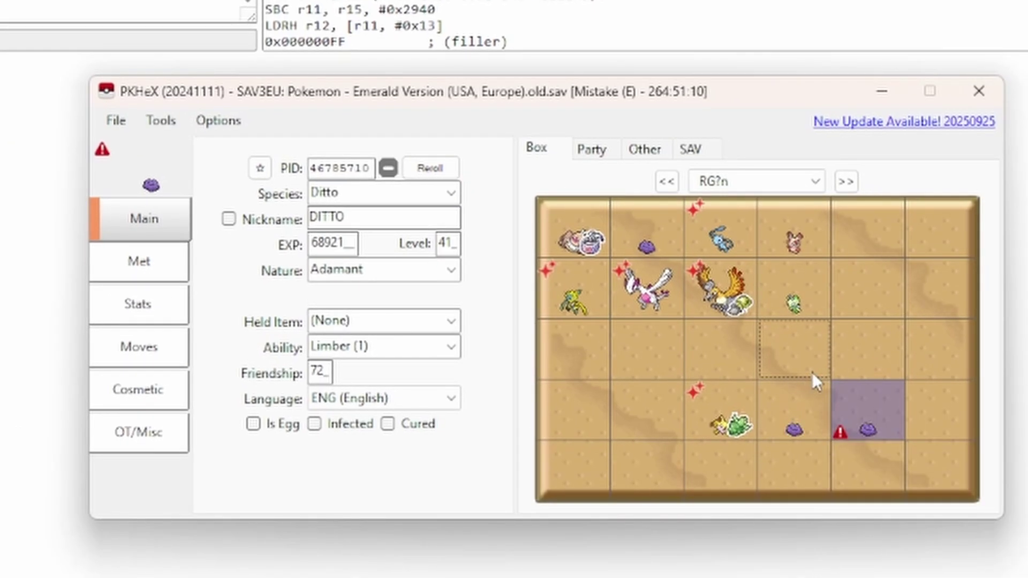
- Switch to PKHeX, view the Ditto in the fourth slot of row four, and show its cosmetic data
mouse_move(878, 427)
right_click(805, 420)
left_click(808, 417)
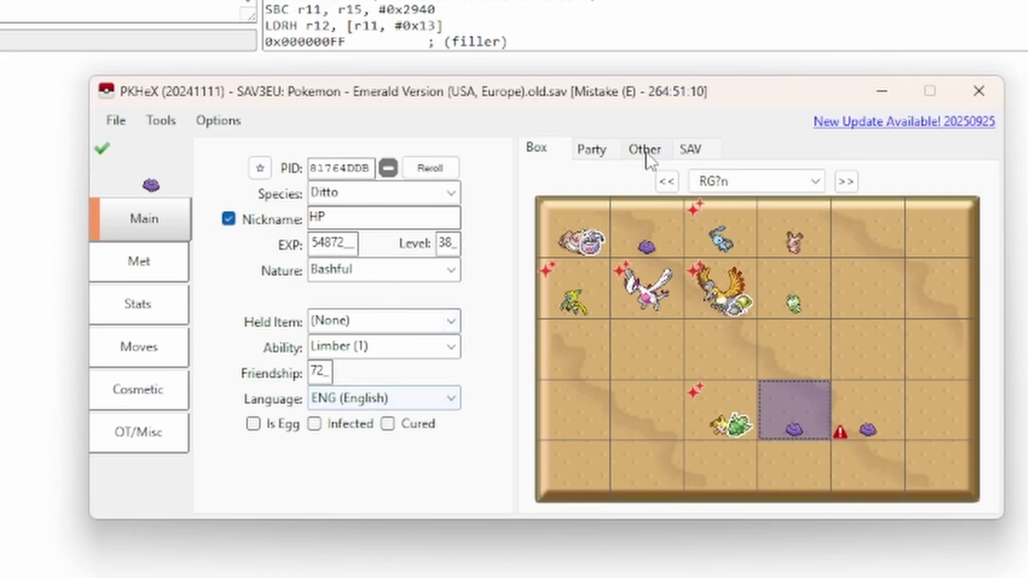
left_click(146, 433)
left_click(140, 389)
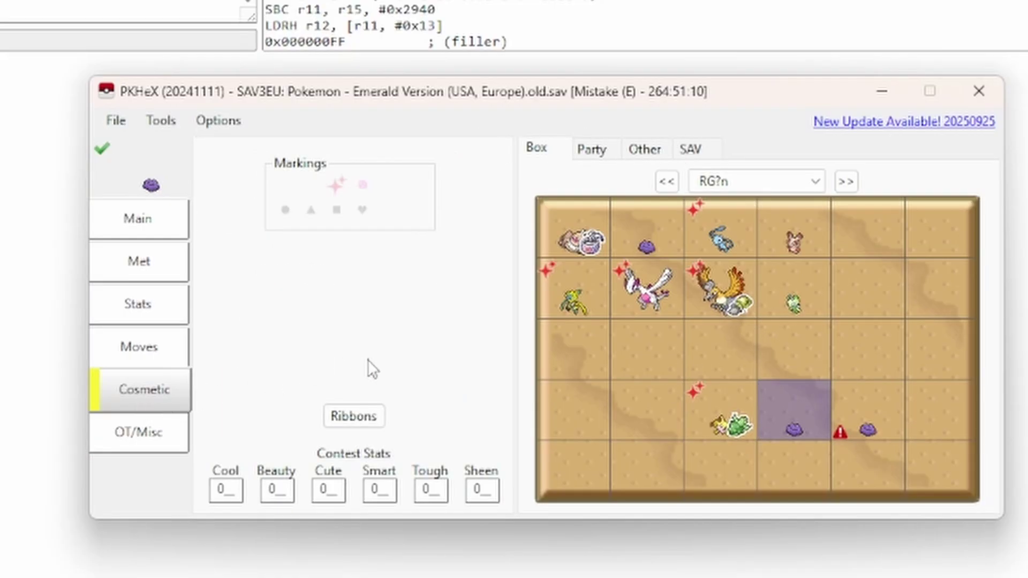
- Review the Ditto's ribbon selection in the Ribbon Editor and save it
left_click(362, 423)
scroll(570, 190, "down", 1)
scroll(580, 220, "up", 1)
scroll(590, 308, "down", 1)
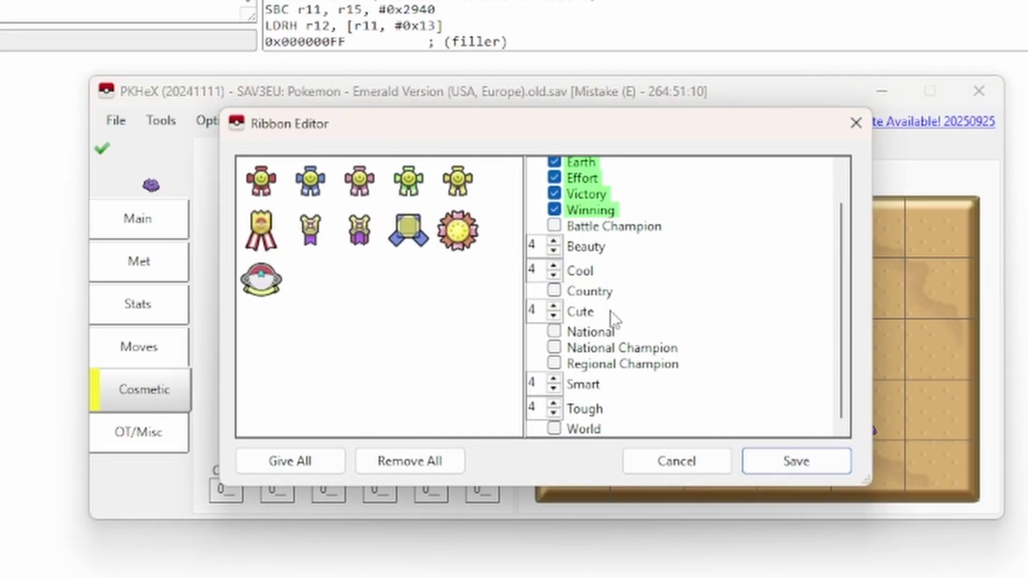
scroll(612, 348, "up", 1)
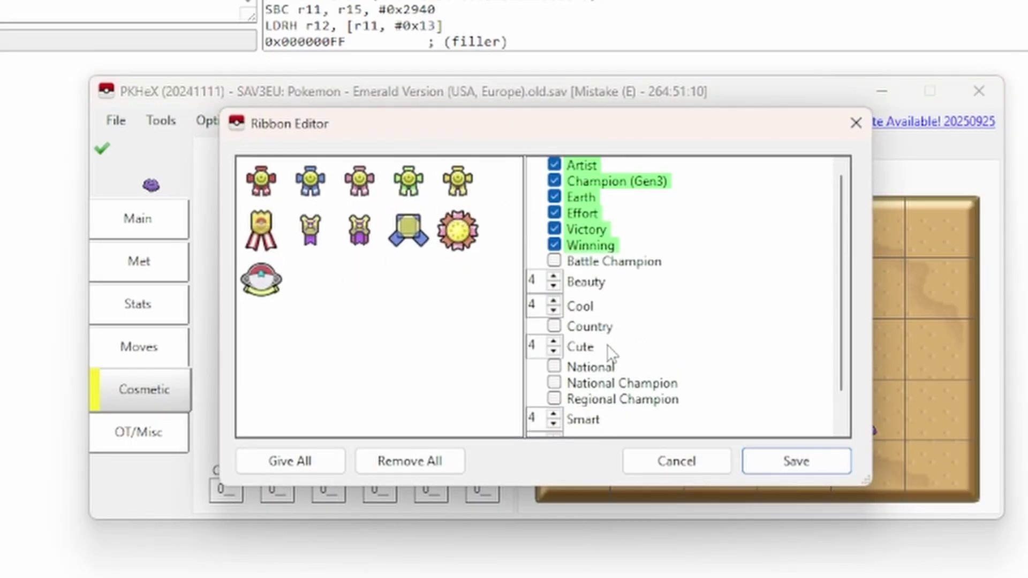
left_click(771, 460)
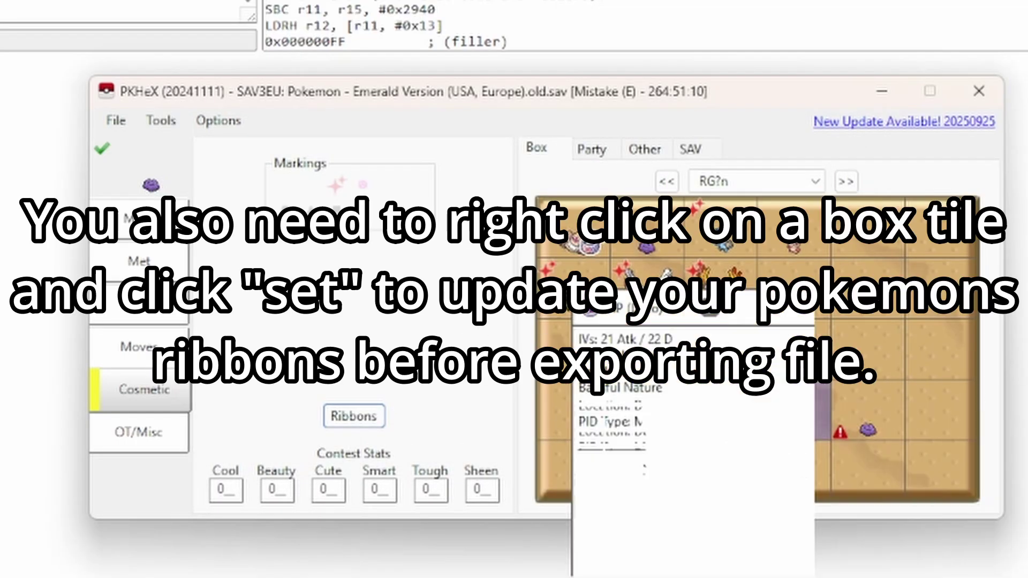
- Show the option for exporting the save file without exporting it
left_click(109, 123)
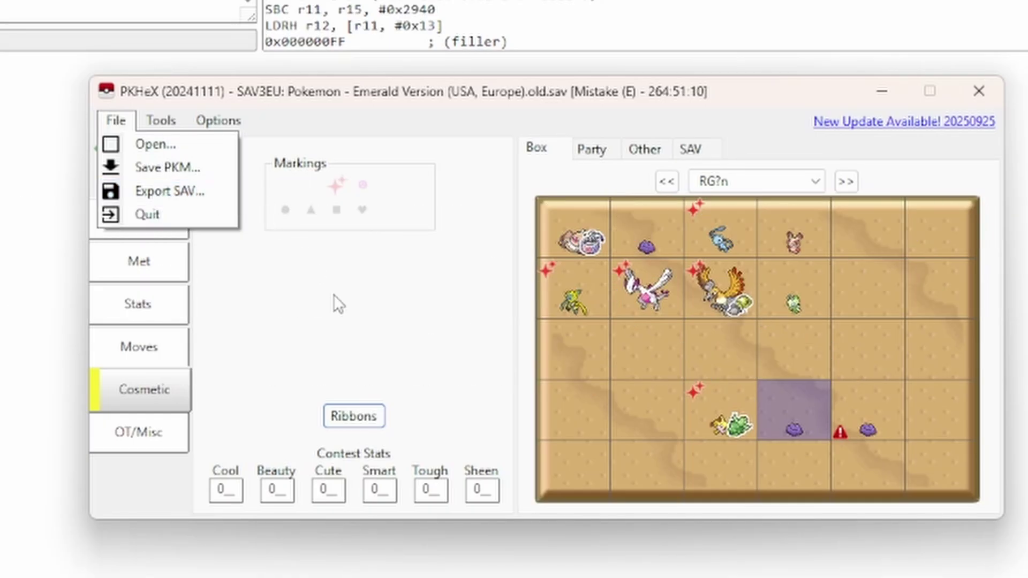
left_click(333, 295)
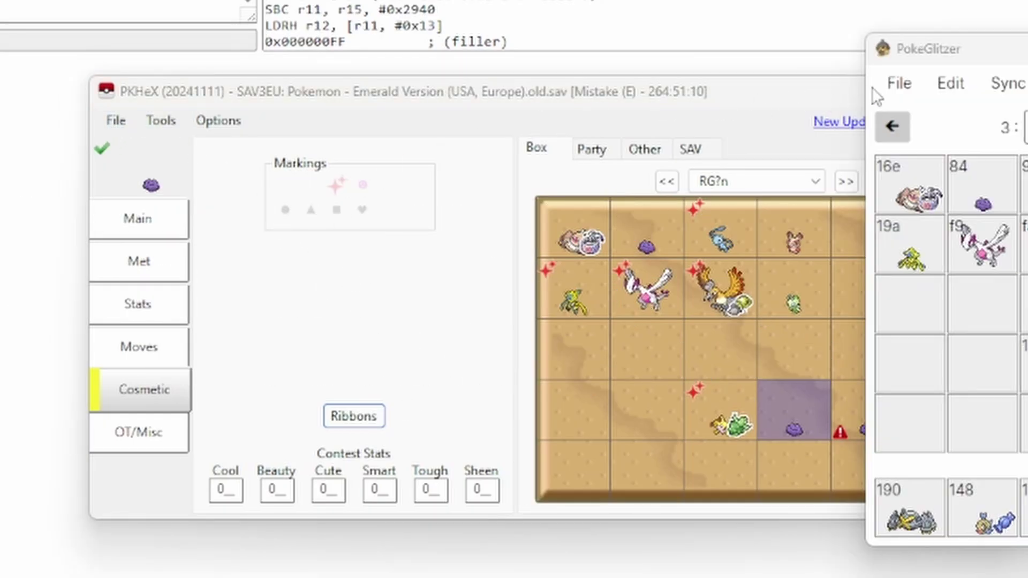
- Switch to PokeGlitzer and show the Misc data of the highlighted box 3 Ditto in the Pokemon Interpreted Data Editor
left_click(898, 85)
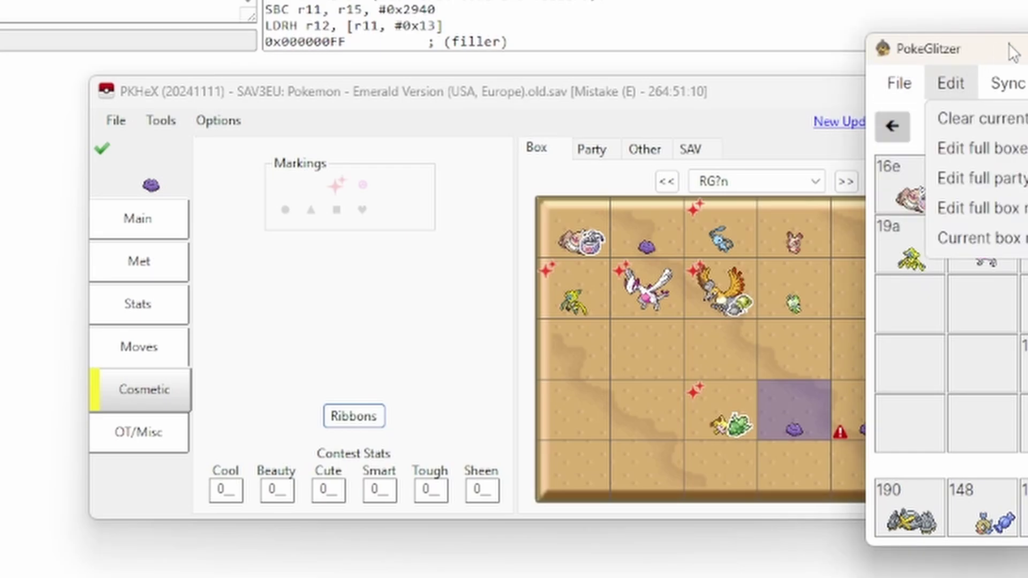
left_click(950, 83)
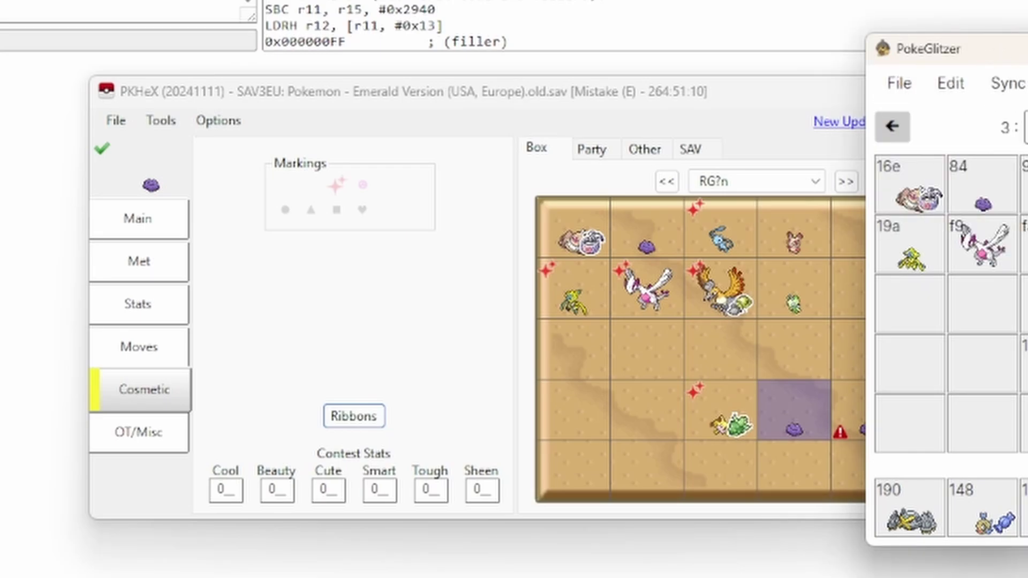
left_click_drag(1017, 49, 825, 0)
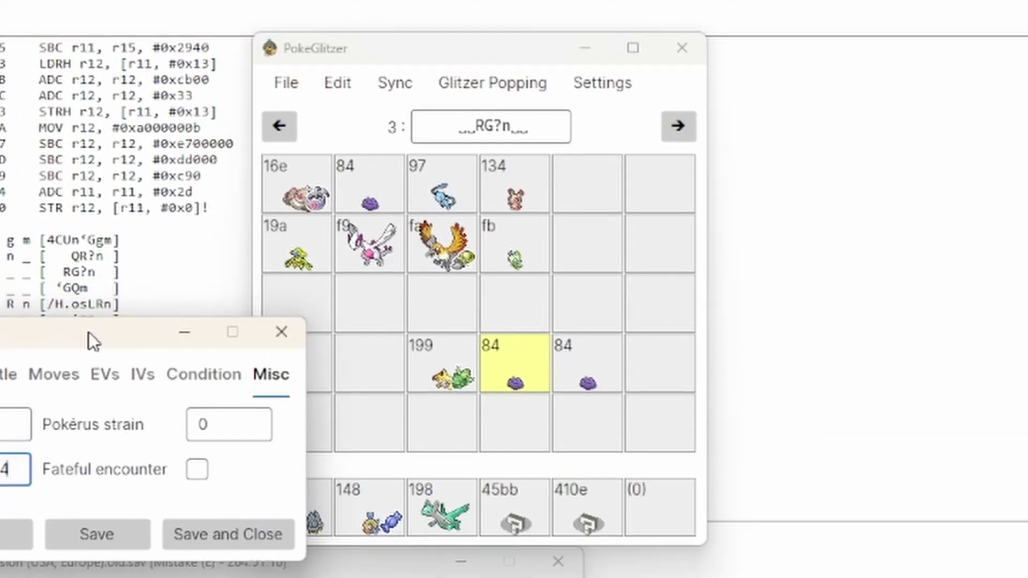
left_click_drag(87, 339, 131, 375)
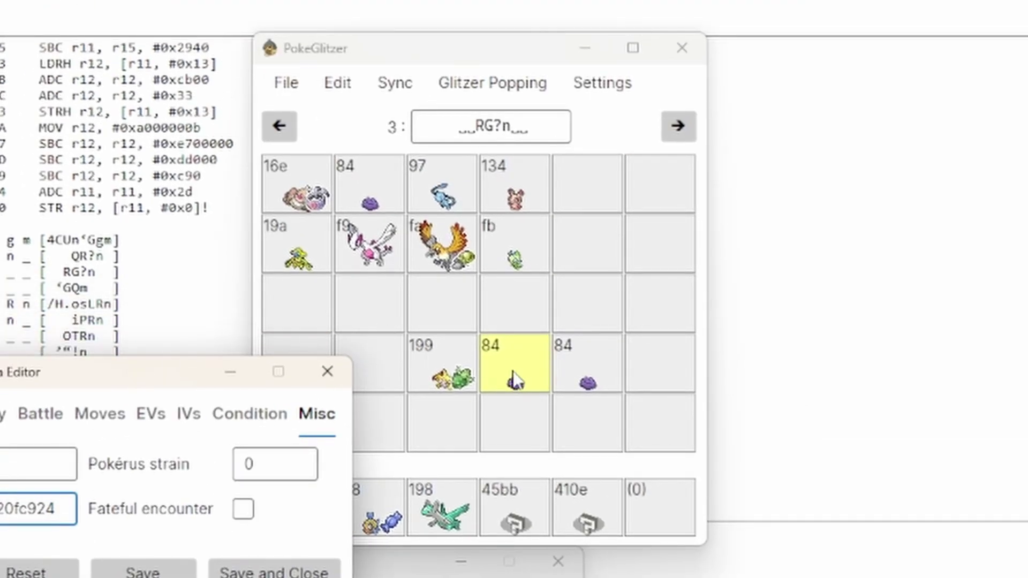
left_click(249, 413)
left_click(315, 414)
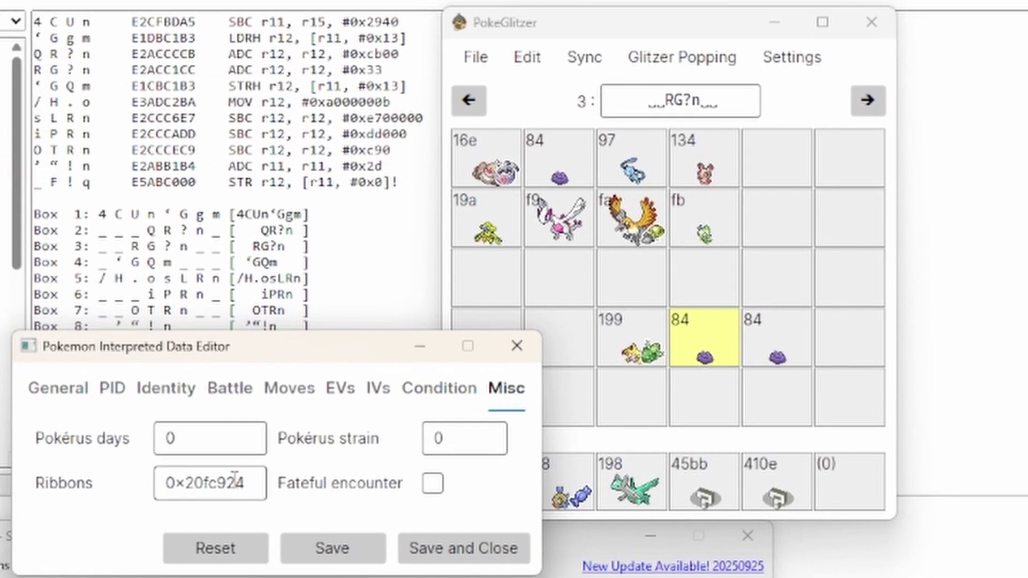
- Highlight the Ditto's Ribbons value 0x20fc924 in the Misc data
double_click(183, 488)
left_click(212, 483)
left_click(255, 482)
left_click_drag(254, 483, 163, 484)
left_click(236, 484)
left_click_drag(252, 484, 163, 485)
left_click(206, 482)
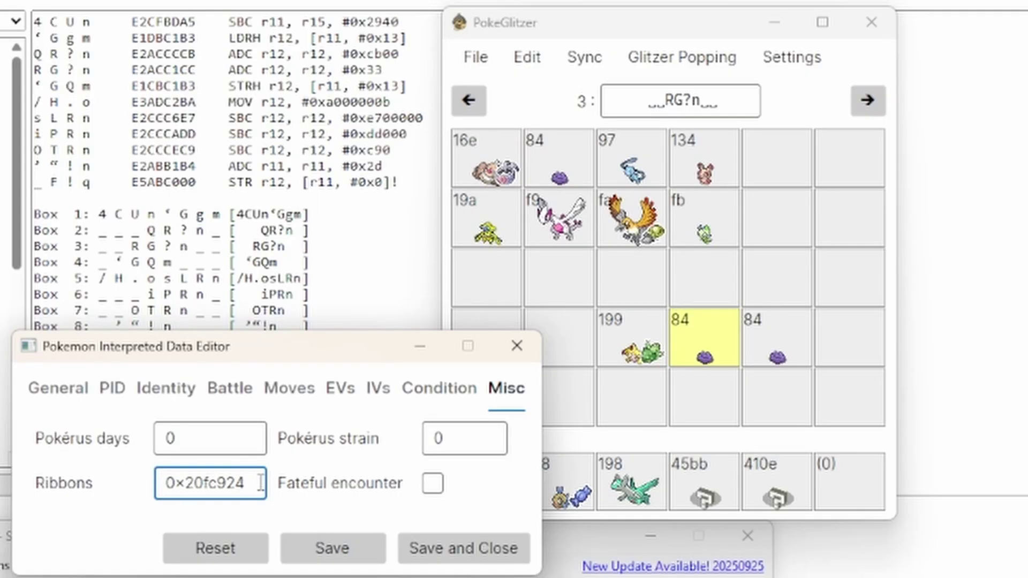
left_click_drag(260, 483, 163, 484)
- Switch to the mGBA emulator, leave the PC box storage and bring up the in-game main menu
key("alt+Tab")
key("alt+Tab")
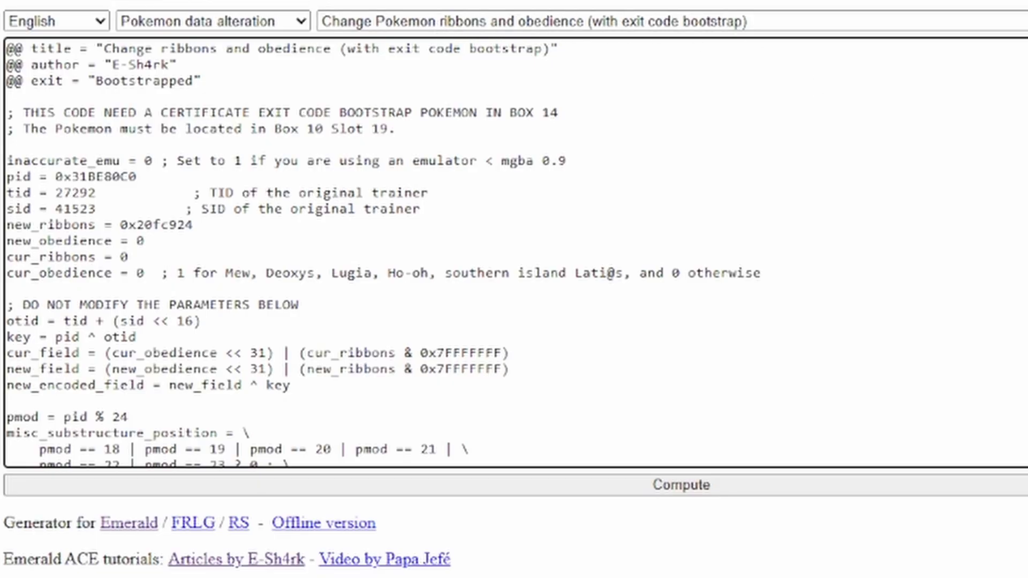
key("alt+Tab")
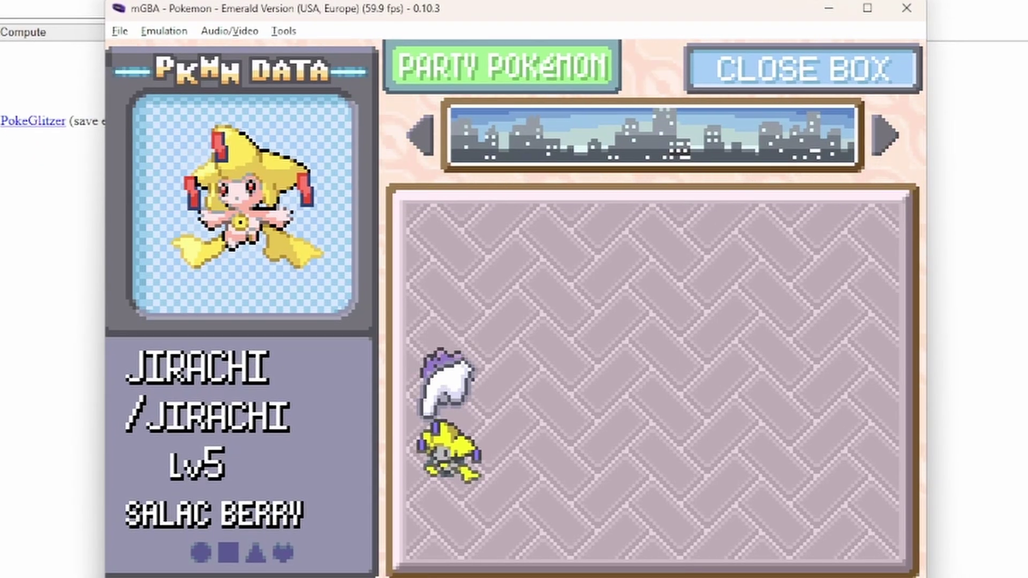
key("z")
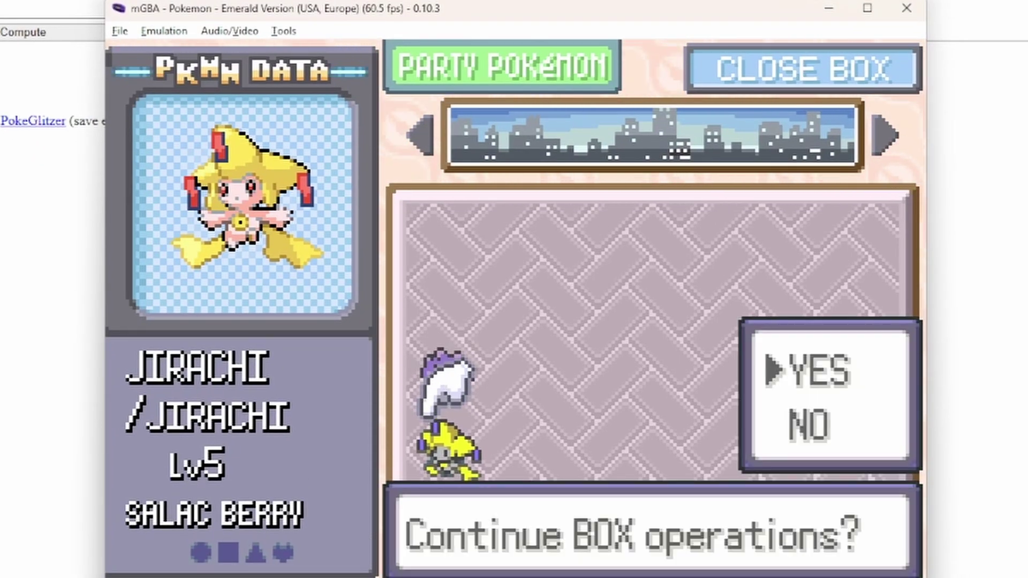
key("z")
key("x")
key("Return")
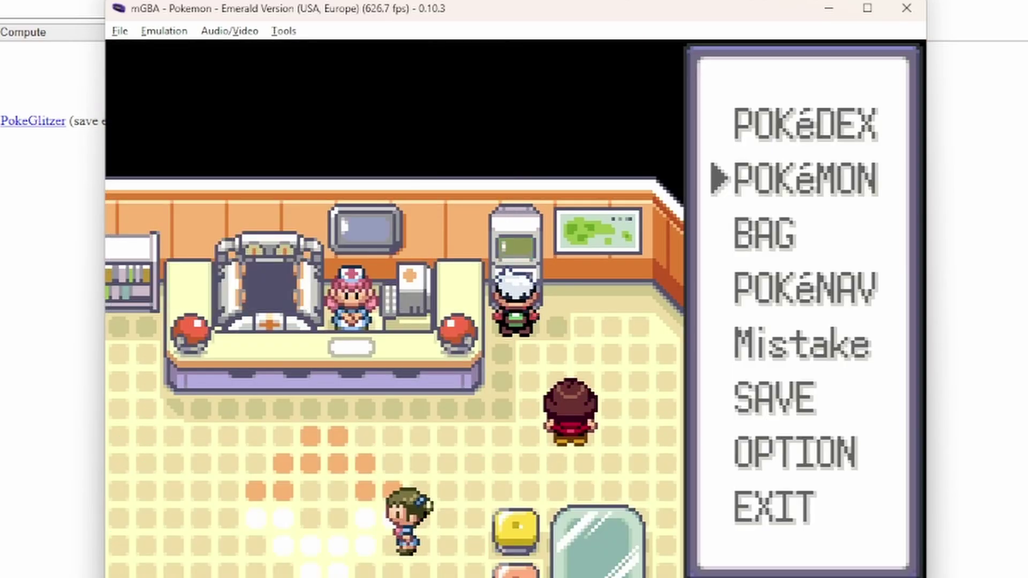
- Open the PokéNav and show its list of Pokemon with ribbons
key("Down")
key("Down")
key("Down")
key("Up")
key("z")
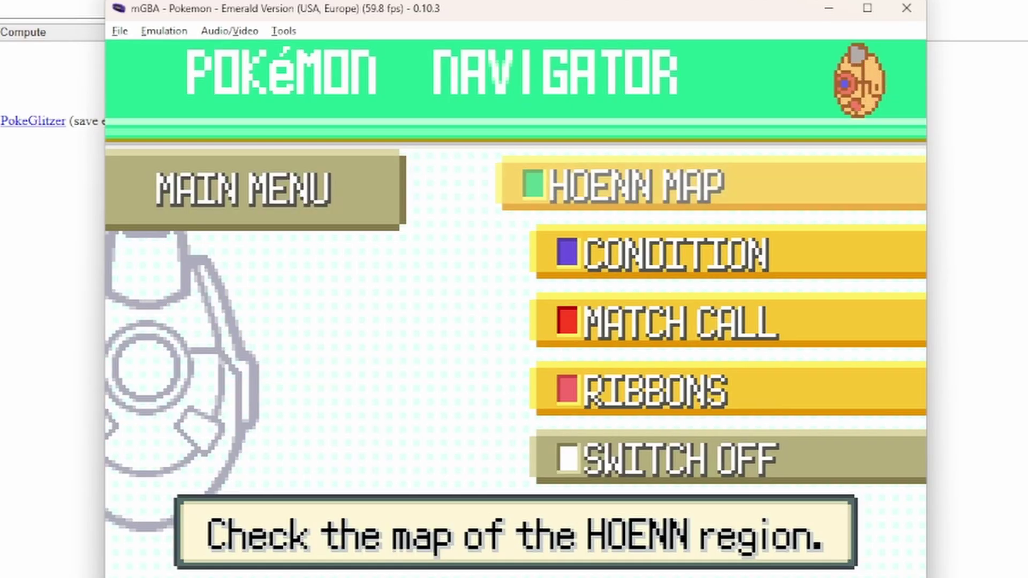
key("Down")
key("Down")
key("Down")
key("z")
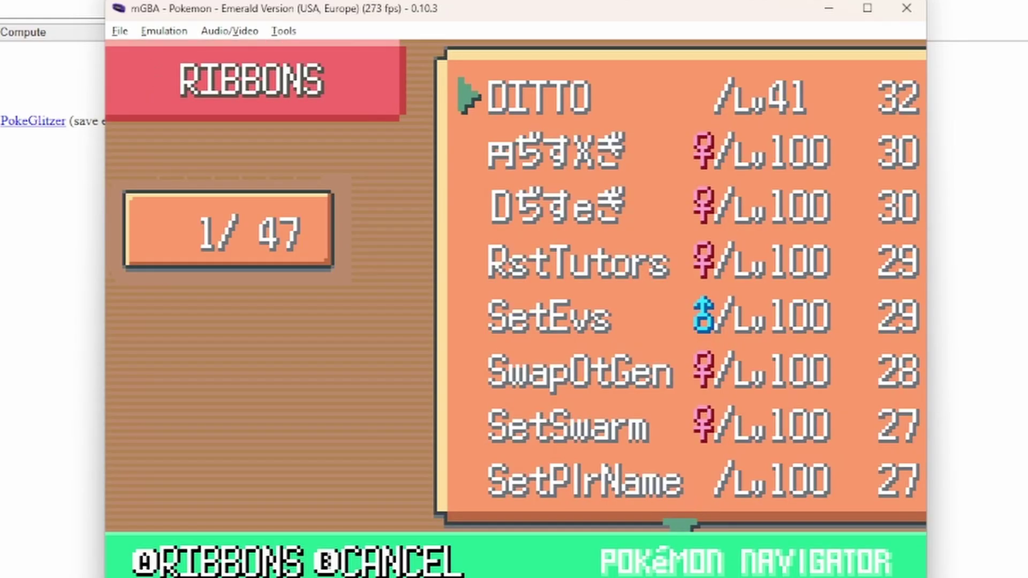
- Select the Lv5 Jirachi in the ribbon list and show its ribbons
key("Down")
key("Down")
key("Down")
key("Down")
key("Down")
key("Down")
key("Down")
key("Down")
key("Down")
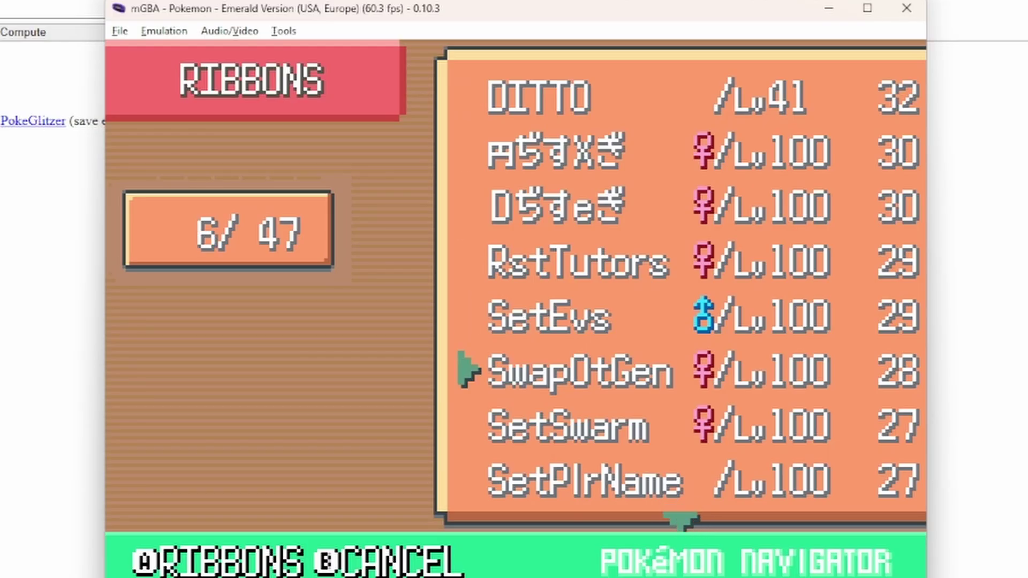
key("z")
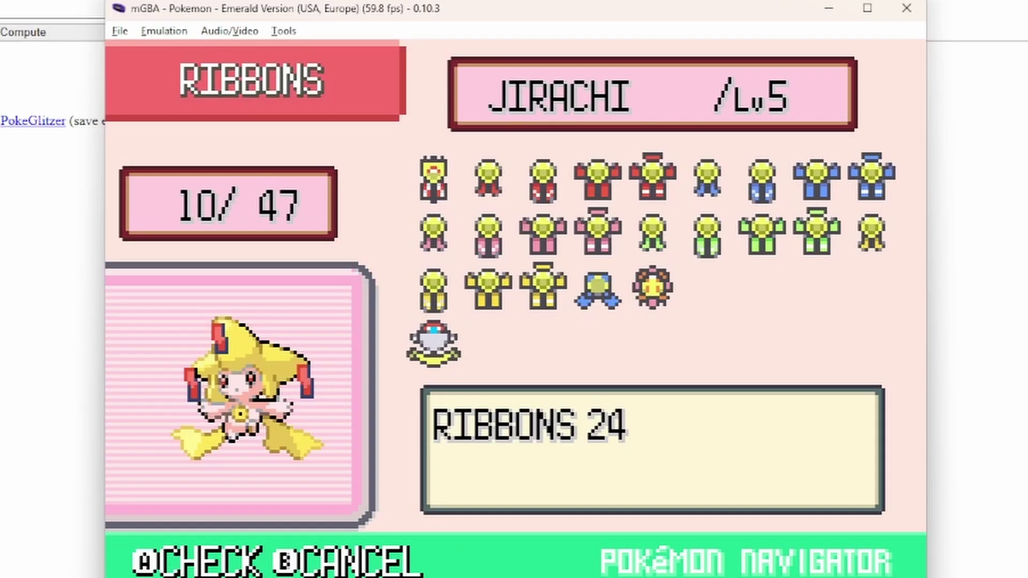
- Examine Jirachi's contest and achievement ribbons one by one, and return to the PokéNav main menu
key("z")
key("Right")
key("Right")
key("Right")
key("Right")
key("Right")
key("Right")
key("Right")
key("Right")
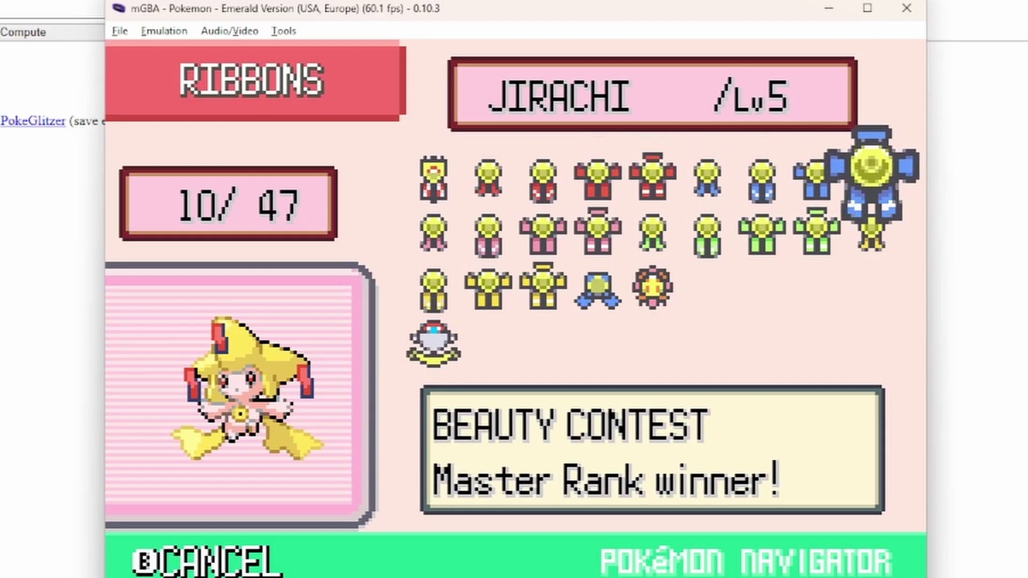
key("Down")
key("Left")
key("Left")
key("Left")
key("Left")
key("Left")
key("Left")
key("Down")
key("Right")
key("Right")
key("Right")
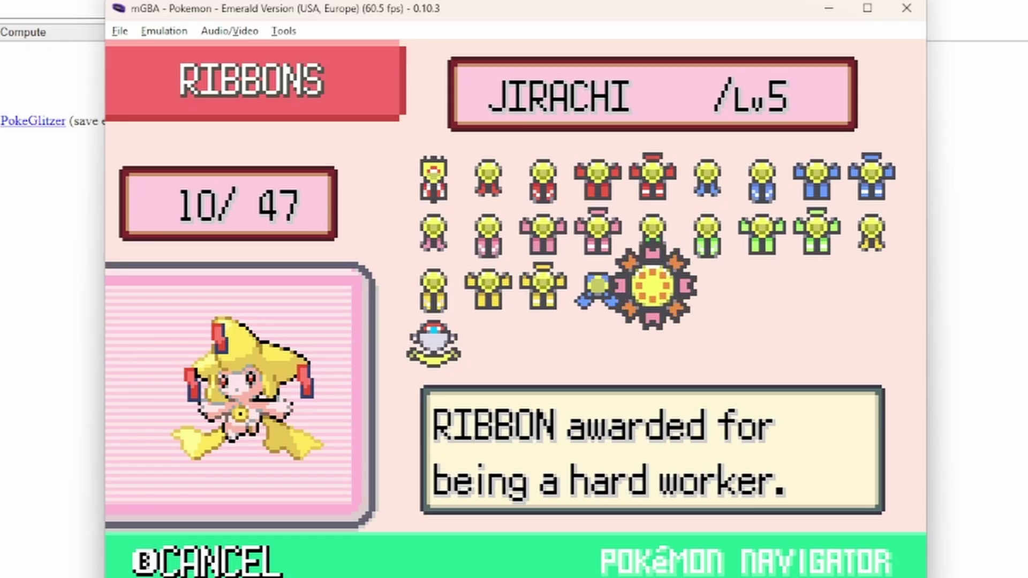
key("z")
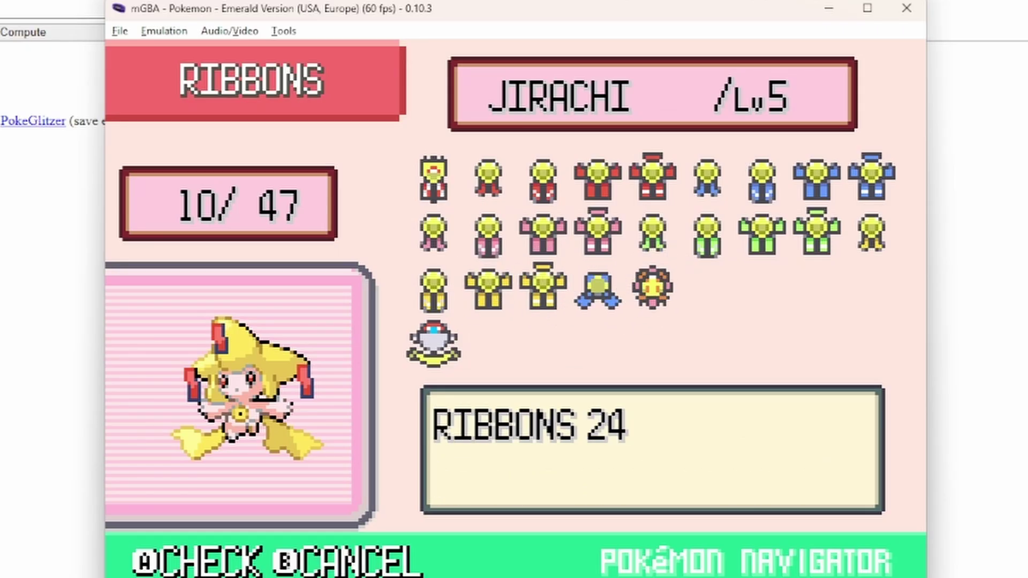
key("x")
key("x")
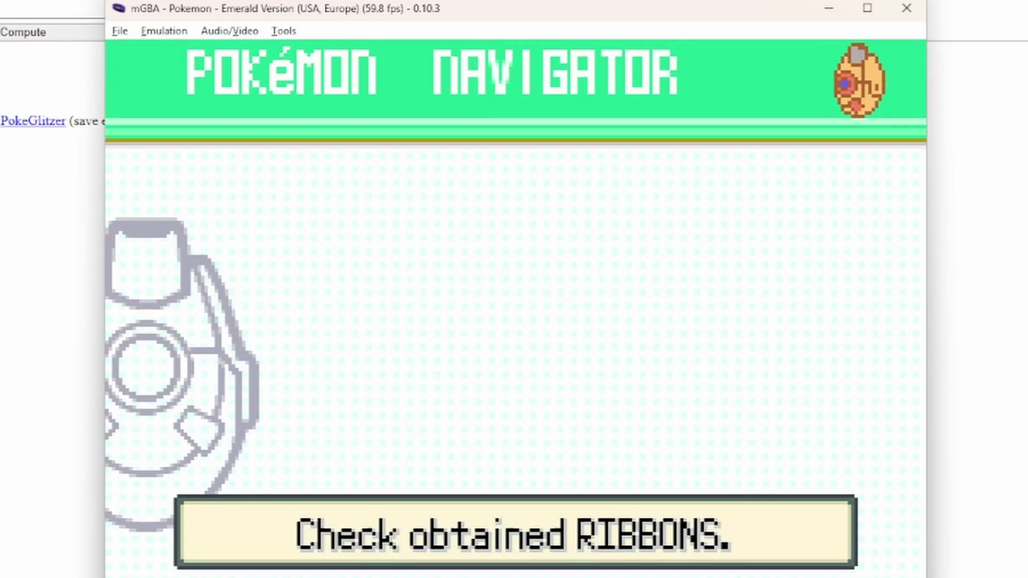